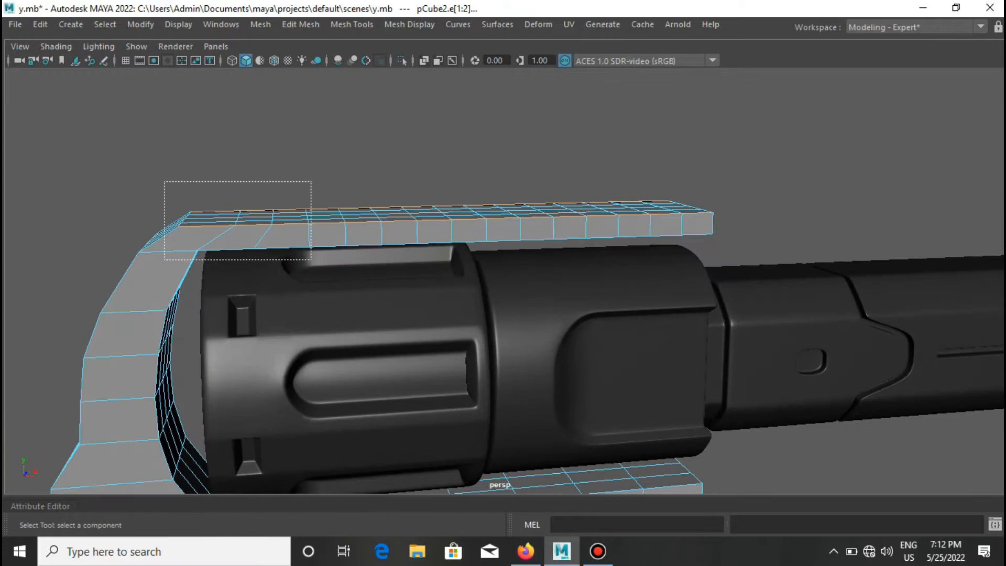
# Bevel the selected upper side edges running along the frame's top strap
pyautogui.keyDown('alt'); pyautogui.moveTo(340, 194); pyautogui.dragTo(378, 283); pyautogui.keyUp('alt')
pyautogui.hotkey('ctrl', 'b')
pyautogui.keyDown('alt'); pyautogui.moveTo(509, 318); pyautogui.dragTo(446, 312); pyautogui.keyUp('alt')
pyautogui.scroll(2, 425, 283)
# Extrude the beveled face strips along both sides of the top strap with an offset of 0.01
pyautogui.moveTo(324, 184); pyautogui.dragTo(324, 220, button='right')
pyautogui.click(224, 177)
pyautogui.keyDown('shift'); pyautogui.doubleClick(178, 159); pyautogui.keyUp('shift')
pyautogui.keyDown('alt'); pyautogui.moveTo(440, 191); pyautogui.dragTo(165, 330); pyautogui.keyUp('alt')
pyautogui.keyDown('shift'); pyautogui.click(345, 383); pyautogui.keyUp('shift')
pyautogui.keyDown('shift'); pyautogui.doubleClick(396, 343); pyautogui.keyUp('shift')
pyautogui.hotkey('alt', 'shift')
pyautogui.keyDown('alt'); pyautogui.moveTo(284, 282); pyautogui.dragTo(500, 267); pyautogui.keyUp('alt')
pyautogui.hotkey('ctrl', 'e')
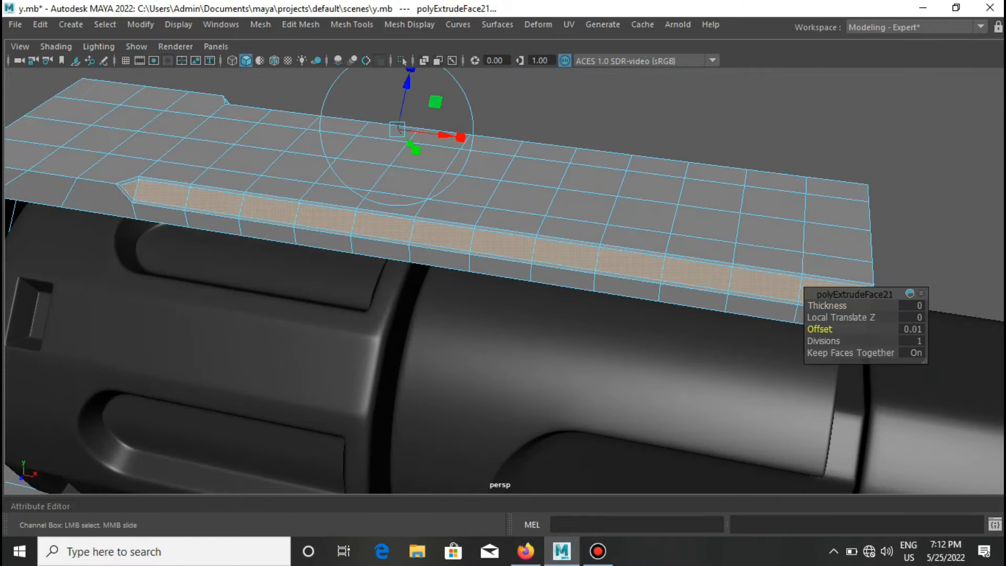
pyautogui.moveTo(820, 329)
pyautogui.mouseDown()
pyautogui.moveTo(841, 330)
pyautogui.moveTo(825, 329)
pyautogui.mouseUp()
pyautogui.press('q')
# Insert supporting edge loops along the top strap's beveled side strip with Multi-Cut
pyautogui.keyDown('alt'); pyautogui.moveTo(264, 191); pyautogui.dragTo(367, 194); pyautogui.keyUp('alt')
pyautogui.keyDown('shift'); pyautogui.moveTo(213, 177); pyautogui.dragTo(155, 177, button='right'); pyautogui.keyUp('shift')
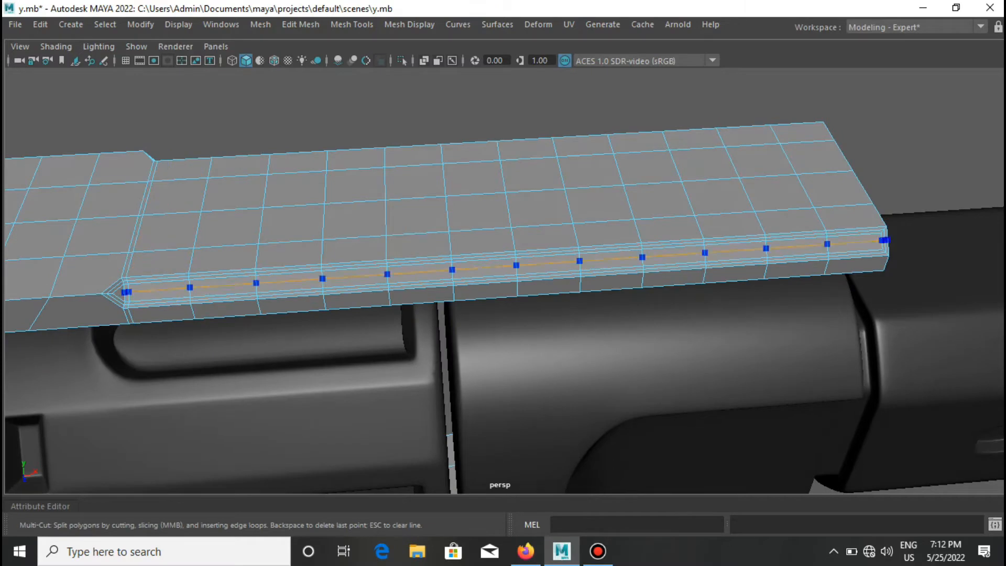
pyautogui.keyDown('alt'); pyautogui.moveTo(57, 236); pyautogui.dragTo(360, 253, button='middle'); pyautogui.keyUp('alt')
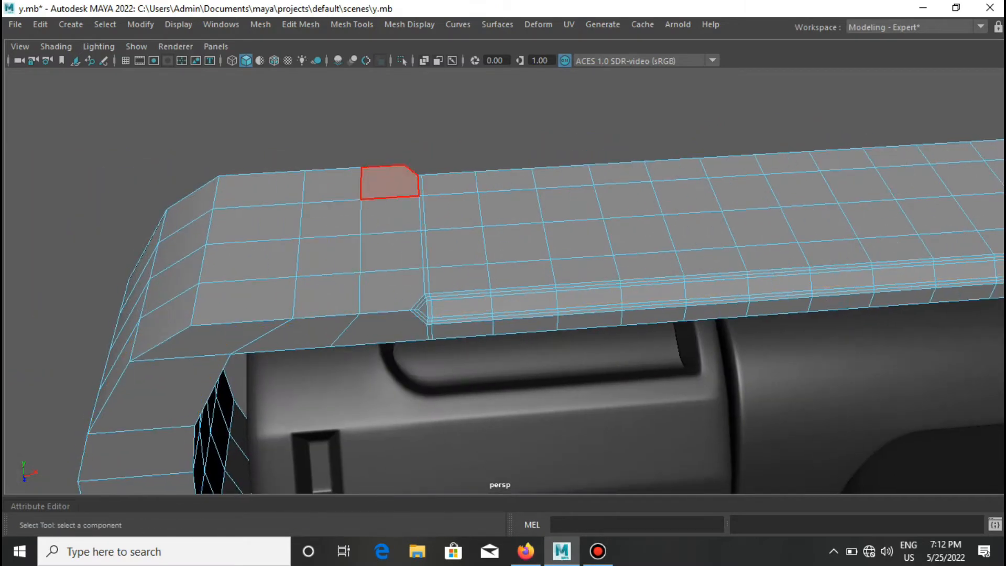
# Connect the lengthwise edges just behind the top strap's notch twice to add two crosswise edge loops
pyautogui.moveTo(381, 296); pyautogui.dragTo(389, 340)
pyautogui.moveTo(397, 148); pyautogui.dragTo(396, 104, button='right')
pyautogui.keyDown('shift'); pyautogui.moveTo(394, 294); pyautogui.dragTo(398, 489, button='right'); pyautogui.keyUp('shift')
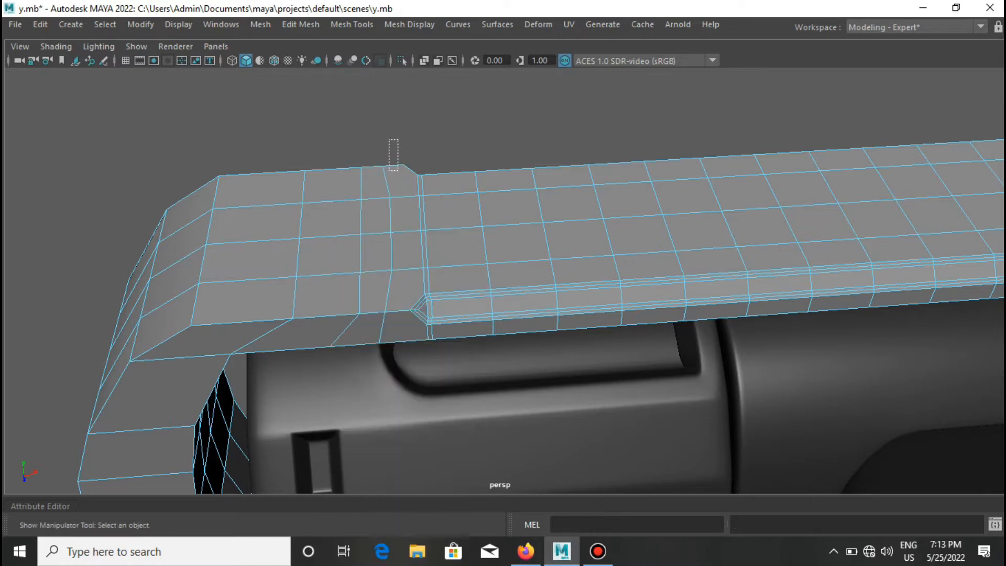
pyautogui.keyDown('shift'); pyautogui.moveTo(399, 302); pyautogui.dragTo(398, 343); pyautogui.keyUp('shift')
pyautogui.keyDown('shift'); pyautogui.moveTo(398, 276); pyautogui.dragTo(398, 490, button='right'); pyautogui.keyUp('shift')
pyautogui.keyDown('alt'); pyautogui.moveTo(446, 235); pyautogui.dragTo(435, 215); pyautogui.keyUp('alt')
pyautogui.press('3')
pyautogui.press('1')
# Select the outline edges around the frame's side faces, including the rear arch and the lower bar
pyautogui.press('q')
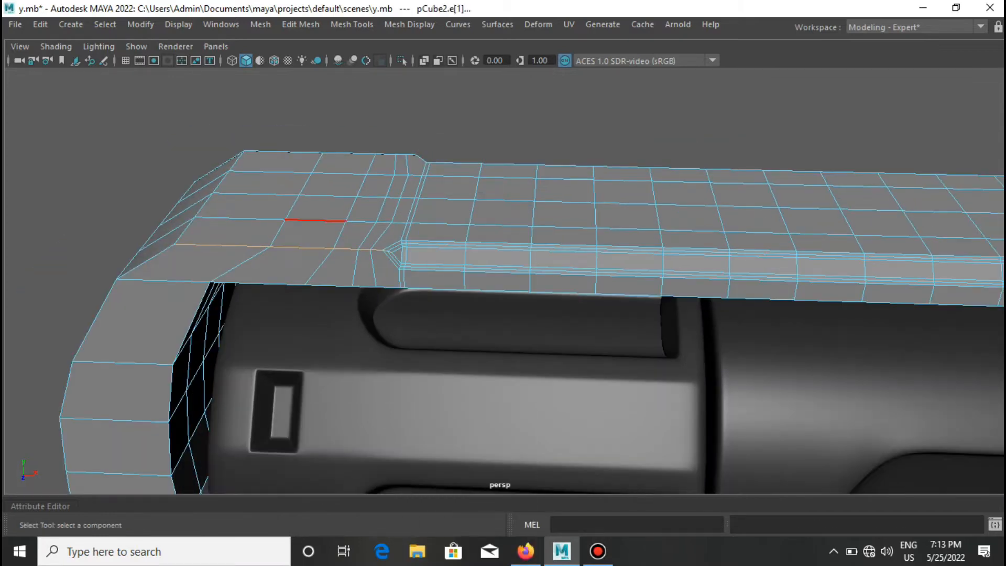
pyautogui.keyDown('alt'); pyautogui.moveTo(314, 220); pyautogui.dragTo(378, 225); pyautogui.keyUp('alt')
pyautogui.keyDown('alt'); pyautogui.moveTo(367, 273); pyautogui.dragTo(404, 310); pyautogui.keyUp('alt')
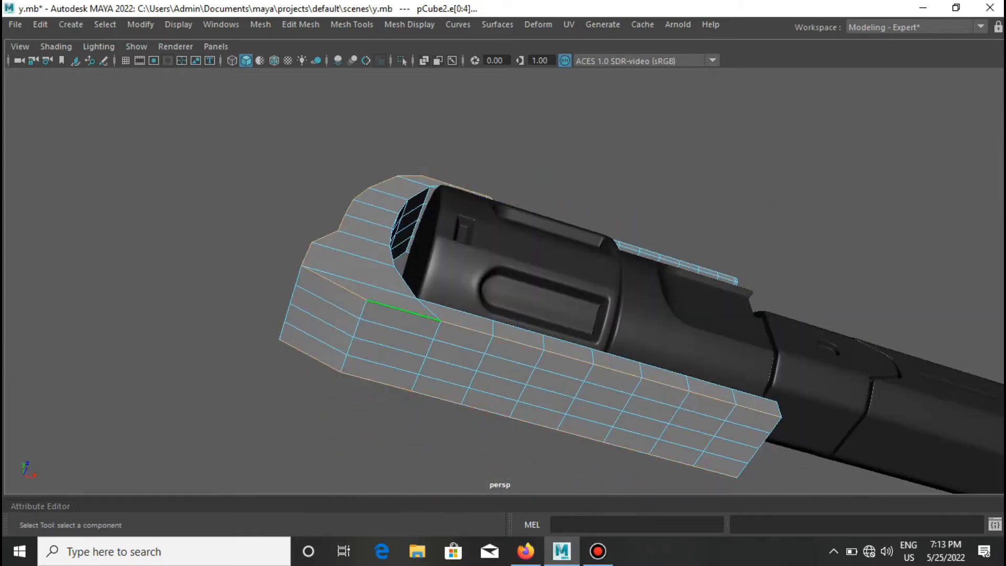
pyautogui.keyDown('alt'); pyautogui.moveTo(390, 347); pyautogui.dragTo(430, 433); pyautogui.keyUp('alt')
pyautogui.keyDown('alt'); pyautogui.moveTo(251, 288); pyautogui.dragTo(186, 246); pyautogui.keyUp('alt')
pyautogui.scroll(3, 309, 326)
pyautogui.keyDown('alt'); pyautogui.moveTo(472, 362); pyautogui.dragTo(222, 390); pyautogui.keyUp('alt')
pyautogui.scroll(-2, 374, 341)
pyautogui.keyDown('alt'); pyautogui.moveTo(373, 341); pyautogui.dragTo(398, 362); pyautogui.keyUp('alt')
pyautogui.scroll(3, 503, 315)
# Bevel the frame's outline edges with a fraction of 1 and 3 segments, and turn on smooth preview
pyautogui.hotkey('ctrl', 'b')
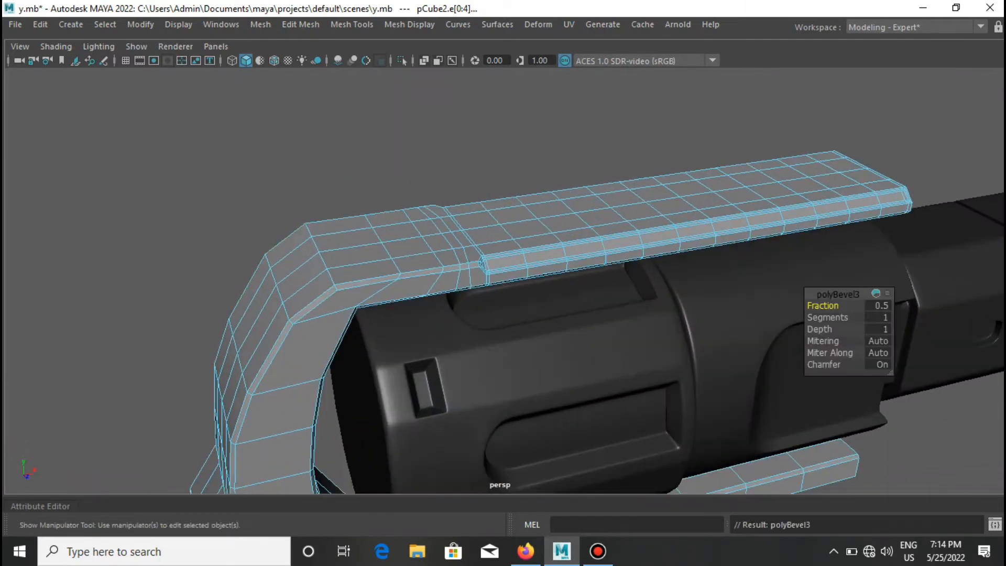
pyautogui.moveTo(822, 306); pyautogui.dragTo(852, 317, button='middle')
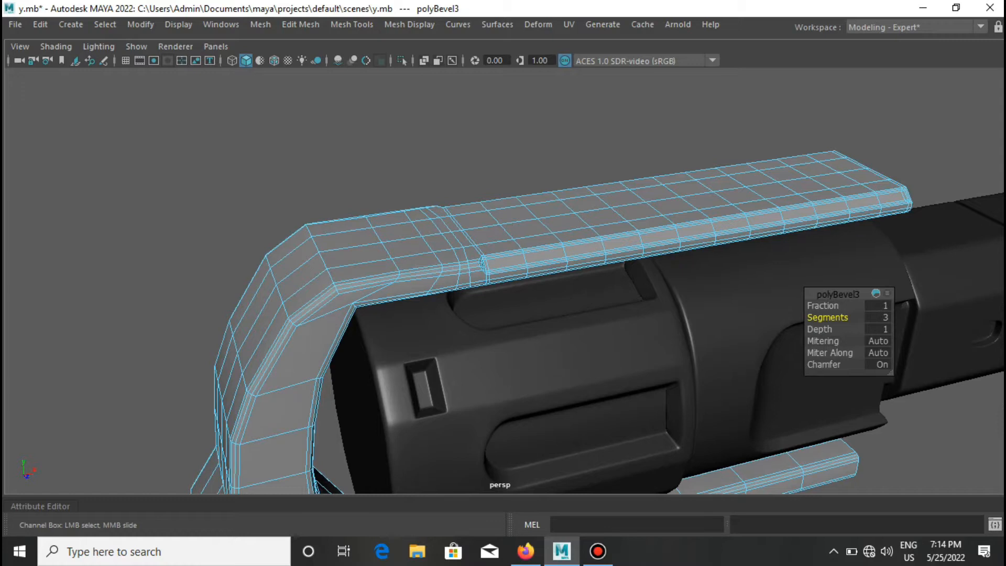
pyautogui.press('q')
pyautogui.press('3')
pyautogui.scroll(-2, 608, 217)
# Return to object mode and assign the dark material to the frame
pyautogui.moveTo(588, 219); pyautogui.dragTo(660, 124, button='right')
pyautogui.click(660, 124)
pyautogui.scroll(-2, 504, 281)
pyautogui.keyDown('alt'); pyautogui.moveTo(524, 315); pyautogui.dragTo(550, 336); pyautogui.keyUp('alt')
pyautogui.click(611, 220)
pyautogui.moveTo(612, 220); pyautogui.dragTo(719, 504, button='right')
pyautogui.click(744, 378)
pyautogui.scroll(2, 503, 281)
pyautogui.keyDown('alt'); pyautogui.moveTo(576, 325); pyautogui.dragTo(529, 285); pyautogui.keyUp('alt')
# Insert edge loops along and across the frame's rear arch with Multi-Cut
pyautogui.scroll(4, 503, 280)
pyautogui.click(262, 157)
pyautogui.press('1')
pyautogui.keyDown('shift'); pyautogui.moveTo(257, 156); pyautogui.dragTo(209, 157, button='right'); pyautogui.keyUp('shift')
pyautogui.click(518, 135)
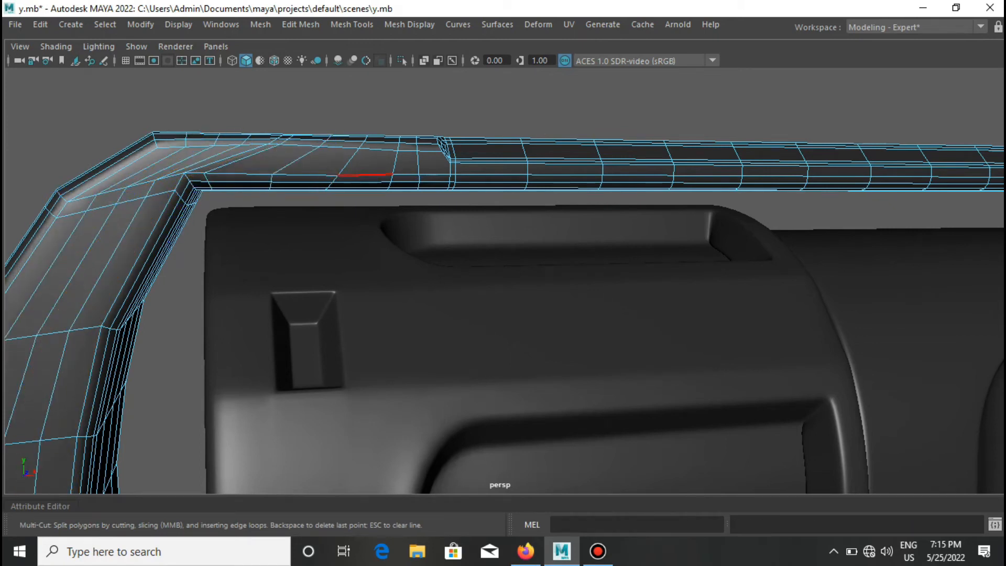
pyautogui.keyDown('alt'); pyautogui.moveTo(367, 175); pyautogui.dragTo(472, 430, button='middle'); pyautogui.keyUp('alt')
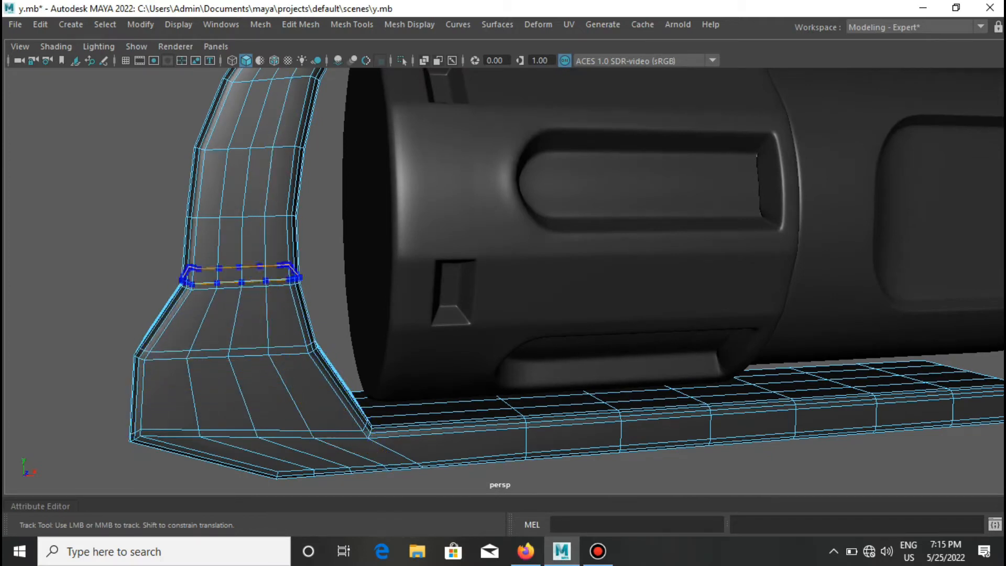
pyautogui.scroll(-3, 504, 278)
pyautogui.press('q')
# Examine the smoothed frame around its rear arch and top strap
pyautogui.scroll(-3, 504, 277)
pyautogui.moveTo(503, 277)
pyautogui.keyDown('alt'); pyautogui.mouseDown()
pyautogui.moveTo(702, 294)
pyautogui.moveTo(503, 277)
pyautogui.mouseUp(); pyautogui.keyUp('alt')
pyautogui.keyDown('alt'); pyautogui.moveTo(451, 120); pyautogui.dragTo(496, 147); pyautogui.keyUp('alt')
pyautogui.moveTo(496, 146); pyautogui.dragTo(568, 123, button='right')
pyautogui.click(568, 94)
pyautogui.scroll(3, 503, 278)
pyautogui.keyDown('alt'); pyautogui.moveTo(568, 210); pyautogui.dragTo(524, 189); pyautogui.keyUp('alt')
pyautogui.moveTo(487, 268)
pyautogui.keyDown('alt'); pyautogui.mouseDown()
pyautogui.moveTo(490, 293)
pyautogui.moveTo(655, 283)
pyautogui.moveTo(485, 267)
pyautogui.mouseUp(); pyautogui.keyUp('alt')
# Undo the edits on the frame back to the selected outline edges before the bevel
pyautogui.hotkey('ctrl', 'z')
pyautogui.hotkey('ctrl', 'z')
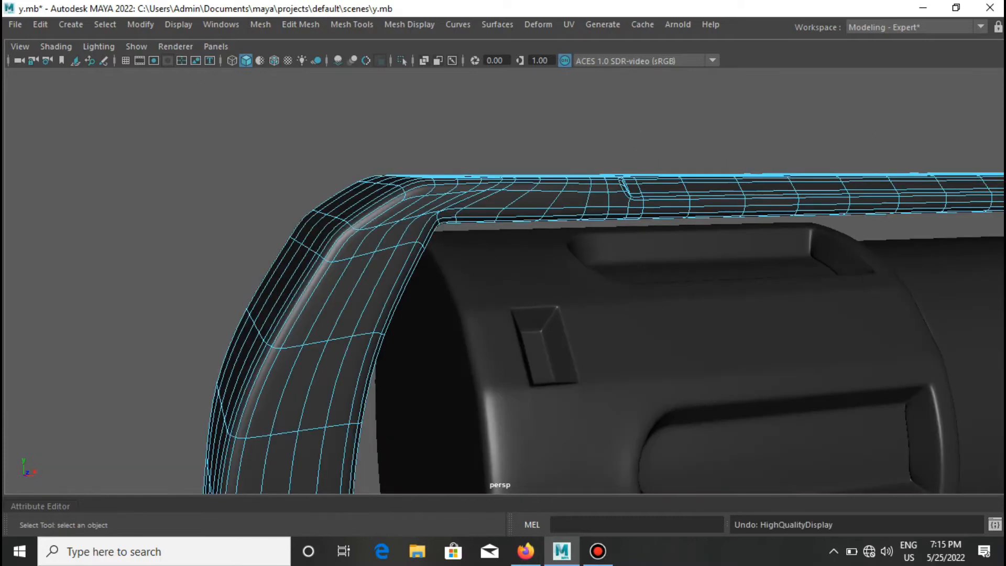
pyautogui.hotkey('ctrl', 'z')
pyautogui.hotkey('ctrl', 'z')
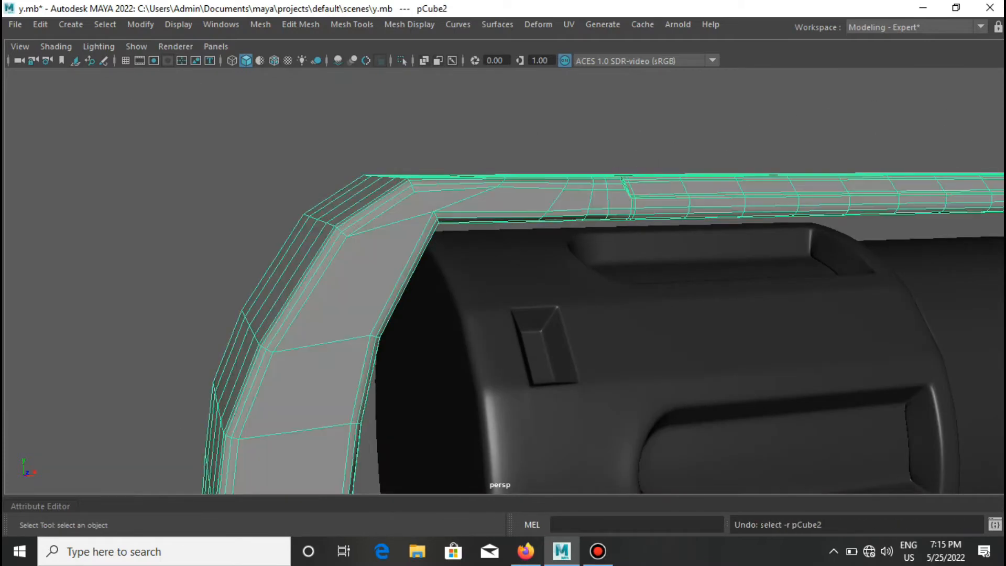
pyautogui.hotkey('ctrl', 'z')
pyautogui.hotkey('ctrl', 'z')
# Bevel the frame's outline edges with a fraction of 0.24 and 1 segment, and turn on smooth preview
pyautogui.hotkey('ctrl', 'b')
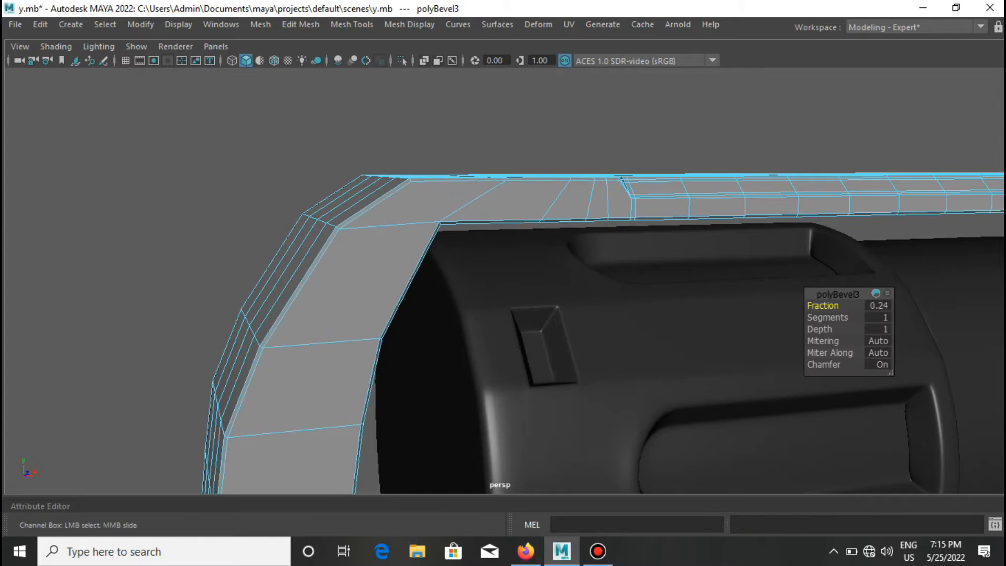
pyautogui.press('q')
pyautogui.press('3')
# Assign the dark material to the whole frame
pyautogui.keyDown('alt'); pyautogui.moveTo(488, 230); pyautogui.dragTo(575, 270); pyautogui.keyUp('alt')
pyautogui.click(575, 270)
pyautogui.moveTo(581, 270); pyautogui.dragTo(679, 503, button='right')
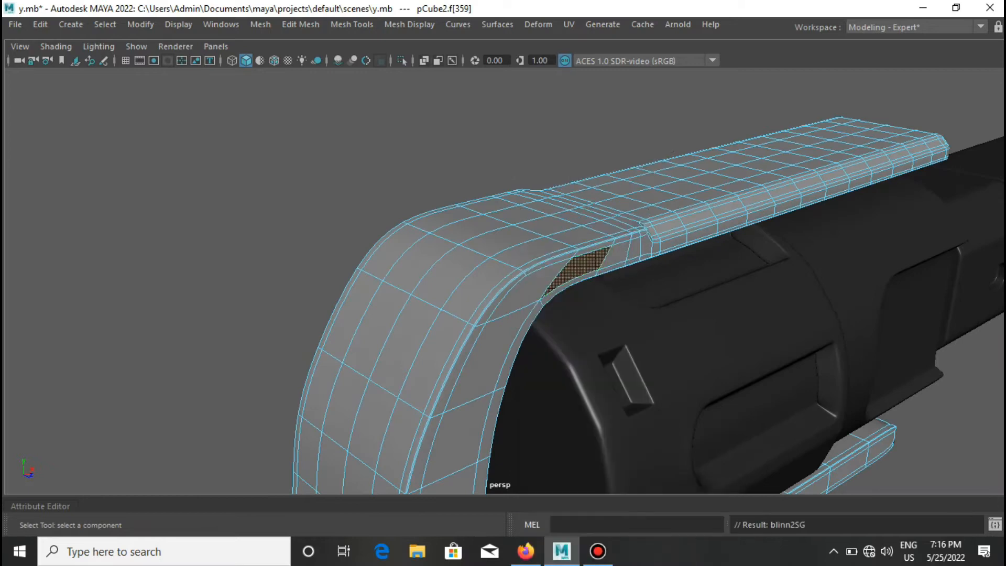
pyautogui.press('F8')
pyautogui.moveTo(624, 230); pyautogui.dragTo(734, 503, button='right')
pyautogui.click(419, 173)
# Insert a supporting edge loop in the frame with Multi-Cut and turn smooth preview back on
pyautogui.moveTo(420, 173)
pyautogui.keyDown('alt'); pyautogui.mouseDown()
pyautogui.moveTo(414, 157)
pyautogui.moveTo(330, 136)
pyautogui.moveTo(535, 163)
pyautogui.moveTo(396, 135)
pyautogui.moveTo(367, 158)
pyautogui.moveTo(429, 146)
pyautogui.moveTo(377, 152)
pyautogui.moveTo(419, 183)
pyautogui.moveTo(409, 168)
pyautogui.mouseUp(); pyautogui.keyUp('alt')
pyautogui.scroll(3, 503, 280)
pyautogui.click(665, 440)
pyautogui.press('1')
pyautogui.keyDown('shift'); pyautogui.moveTo(676, 160); pyautogui.dragTo(596, 160, button='right'); pyautogui.keyUp('shift')
pyautogui.keyDown('ctrl'); pyautogui.click(843, 488); pyautogui.keyUp('ctrl')
pyautogui.press('3')
# Try to select the face strips running down the frame's curved back
pyautogui.keyDown('alt'); pyautogui.moveTo(692, 474); pyautogui.dragTo(603, 366); pyautogui.keyUp('alt')
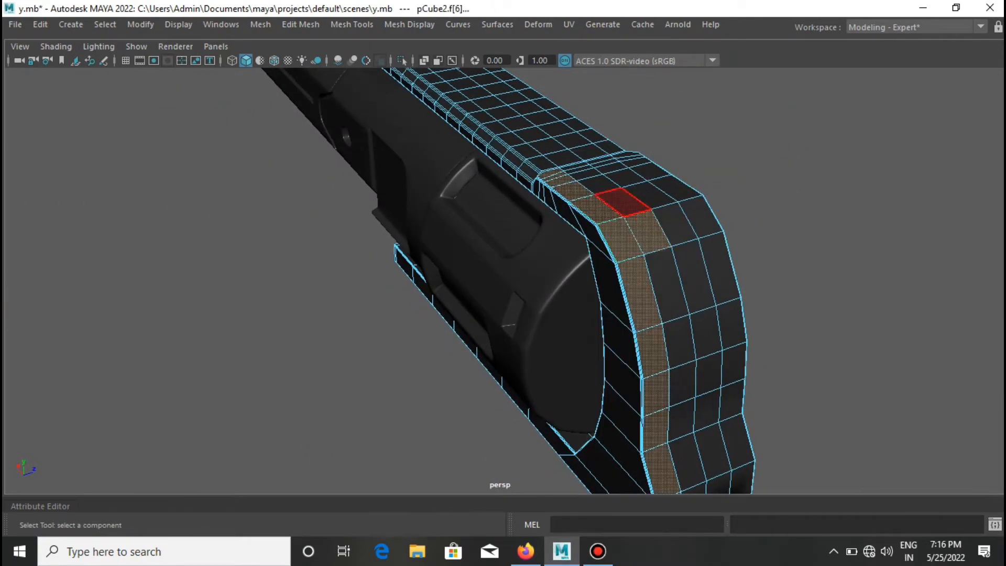
pyautogui.keyDown('shift'); pyautogui.doubleClick(623, 202); pyautogui.keyUp('shift')
pyautogui.keyDown('shift'); pyautogui.click(650, 195); pyautogui.keyUp('shift')
pyautogui.keyDown('shift'); pyautogui.doubleClick(661, 224); pyautogui.keyUp('shift')
pyautogui.keyDown('shift'); pyautogui.click(700, 215); pyautogui.keyUp('shift')
pyautogui.keyDown('shift'); pyautogui.doubleClick(679, 191); pyautogui.keyUp('shift')
pyautogui.scroll(-2, 674, 209)
pyautogui.hotkey('ctrl', 'z')
pyautogui.hotkey('ctrl', 'z')
pyautogui.hotkey('ctrl', 'z')
pyautogui.keyDown('alt'); pyautogui.moveTo(684, 315); pyautogui.dragTo(697, 294); pyautogui.keyUp('alt')
pyautogui.scroll(5, 697, 294)
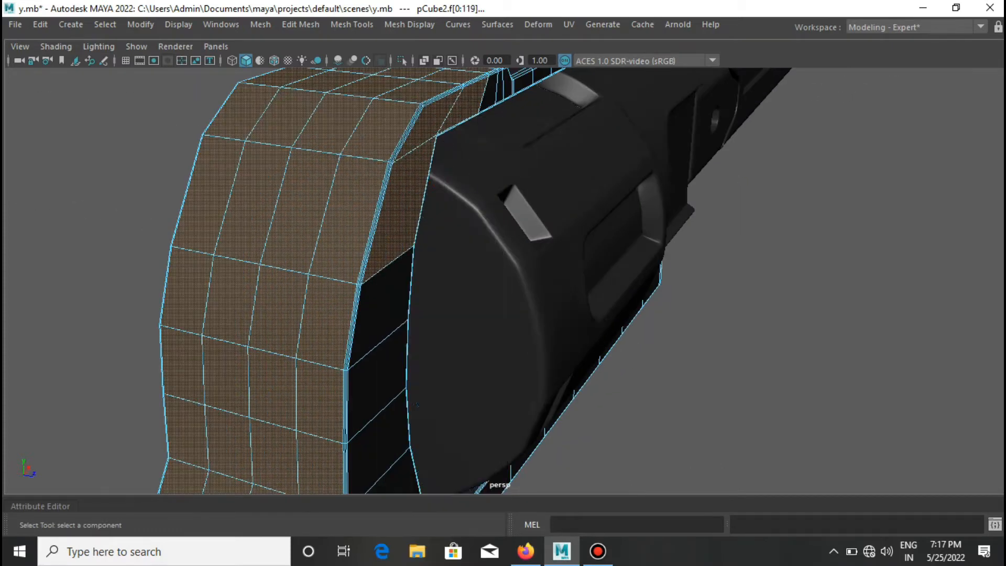
pyautogui.scroll(-4, 398, 236)
pyautogui.click(403, 186)
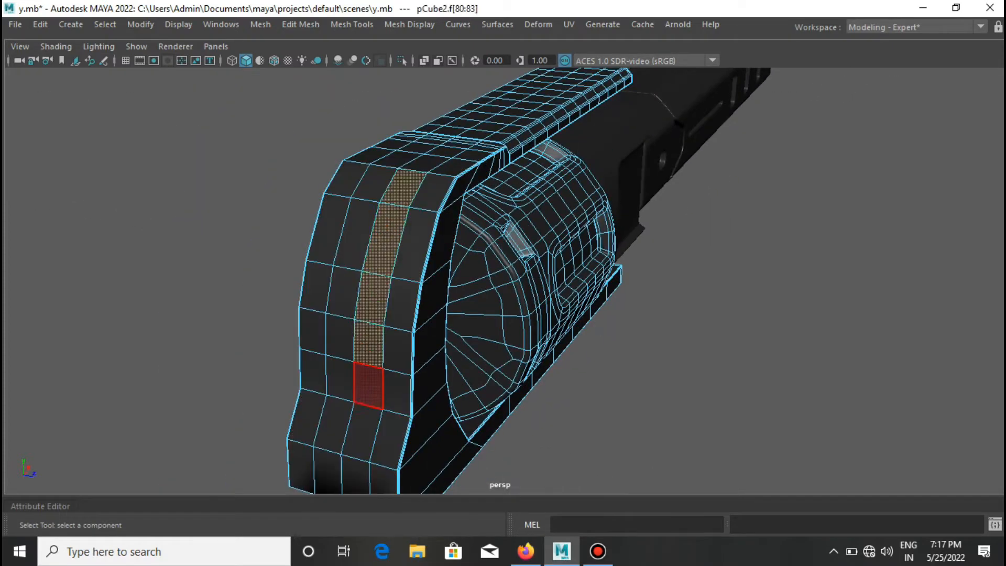
pyautogui.keyDown('shift'); pyautogui.moveTo(340, 337); pyautogui.dragTo(603, 89); pyautogui.keyUp('shift')
pyautogui.keyDown('alt'); pyautogui.moveTo(524, 195); pyautogui.dragTo(568, 198); pyautogui.keyUp('alt')
pyautogui.click(802, 299)
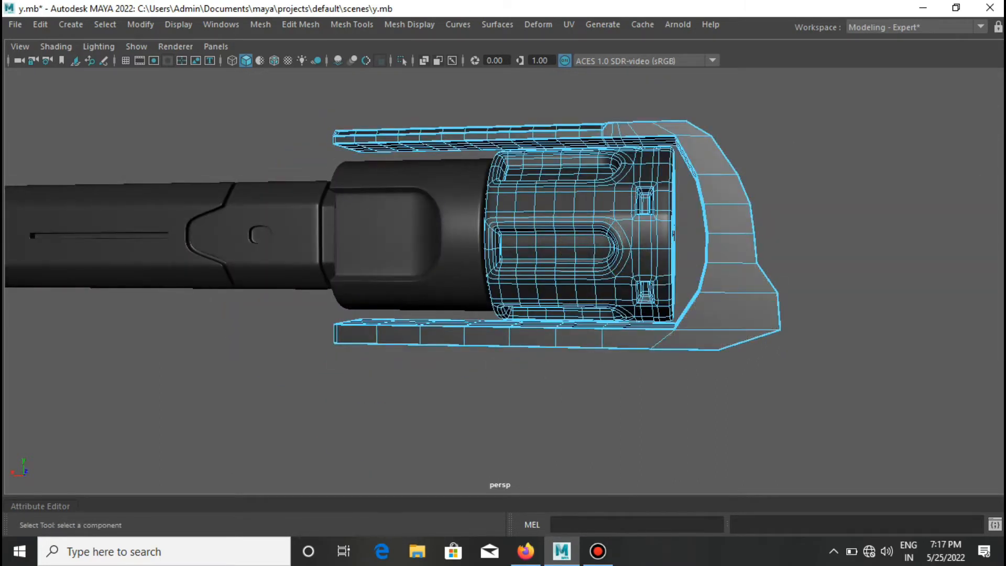
# Extrude the two middle face strips down the frame's curved back with an offset
pyautogui.press('F8')
pyautogui.click(728, 220)
pyautogui.moveTo(741, 145); pyautogui.dragTo(741, 187, button='right')
pyautogui.keyDown('alt'); pyautogui.moveTo(741, 187); pyautogui.dragTo(517, 234); pyautogui.keyUp('alt')
pyautogui.moveTo(528, 336); pyautogui.dragTo(543, 231)
pyautogui.keyDown('alt'); pyautogui.moveTo(543, 231); pyautogui.dragTo(461, 147); pyautogui.keyUp('alt')
pyautogui.hotkey('ctrl', 'e')
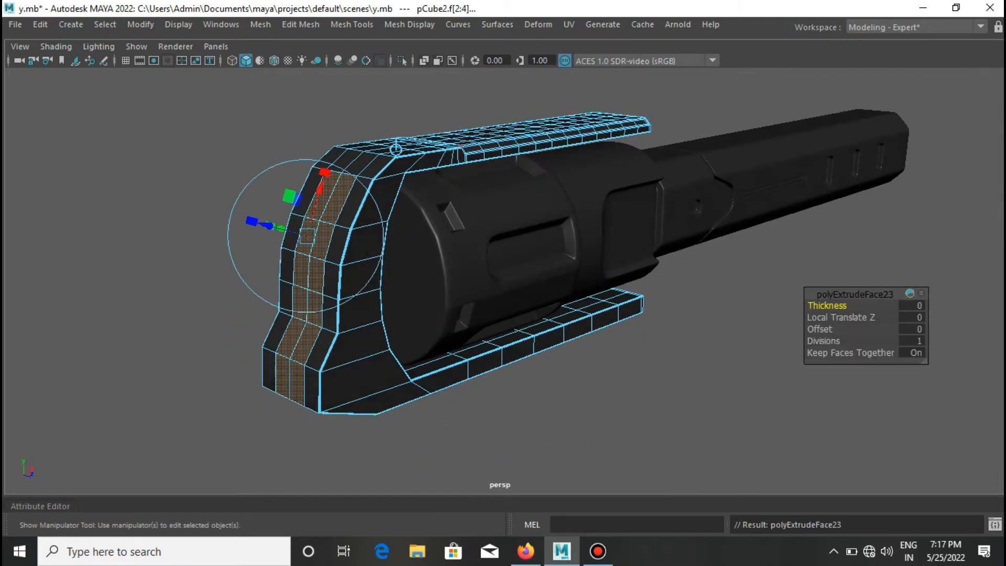
pyautogui.moveTo(820, 330); pyautogui.dragTo(828, 330)
# Scale the extruded back strip to about 0.35 of its width and move it into the frame
pyautogui.keyDown('alt'); pyautogui.moveTo(577, 294); pyautogui.dragTo(744, 301); pyautogui.keyUp('alt')
pyautogui.press('r')
pyautogui.moveTo(493, 365); pyautogui.dragTo(453, 359)
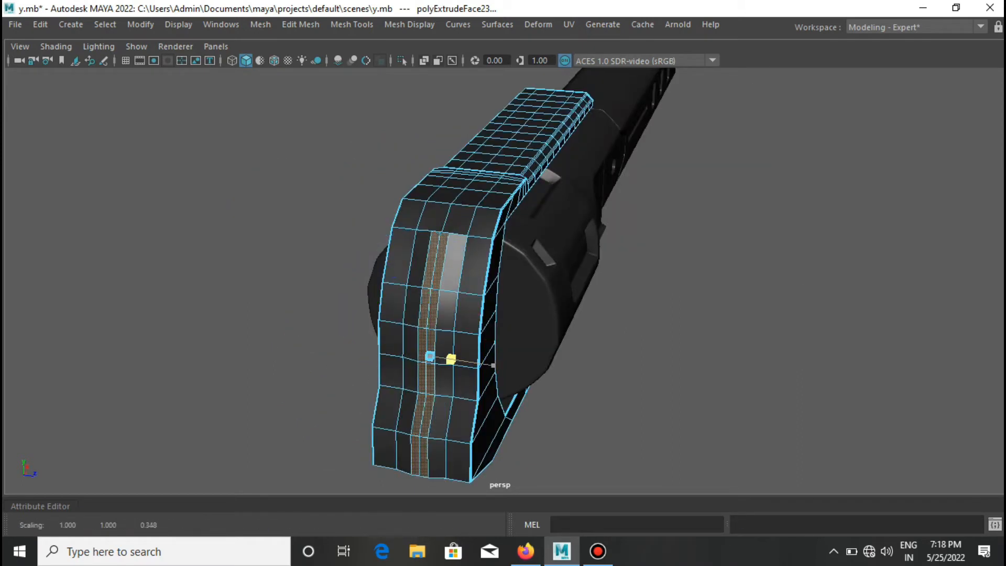
pyautogui.moveTo(452, 323); pyautogui.dragTo(447, 330)
pyautogui.keyDown('alt'); pyautogui.moveTo(503, 283); pyautogui.dragTo(346, 325); pyautogui.keyUp('alt')
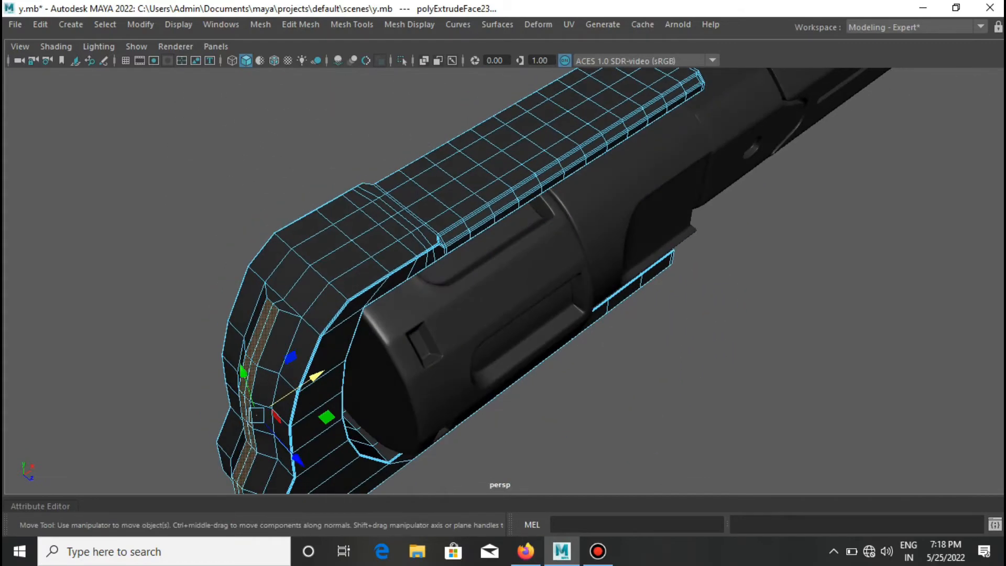
# Undo the extrusion on the frame's back and return to object mode with nothing selected
pyautogui.hotkey('ctrl', 'z')
pyautogui.hotkey('ctrl', 'z')
pyautogui.hotkey('ctrl', 'z')
pyautogui.hotkey('ctrl', 'z')
pyautogui.keyDown('alt'); pyautogui.moveTo(525, 335); pyautogui.dragTo(545, 246); pyautogui.keyUp('alt')
pyautogui.moveTo(600, 144); pyautogui.dragTo(669, 123, button='right')
pyautogui.click(714, 135)
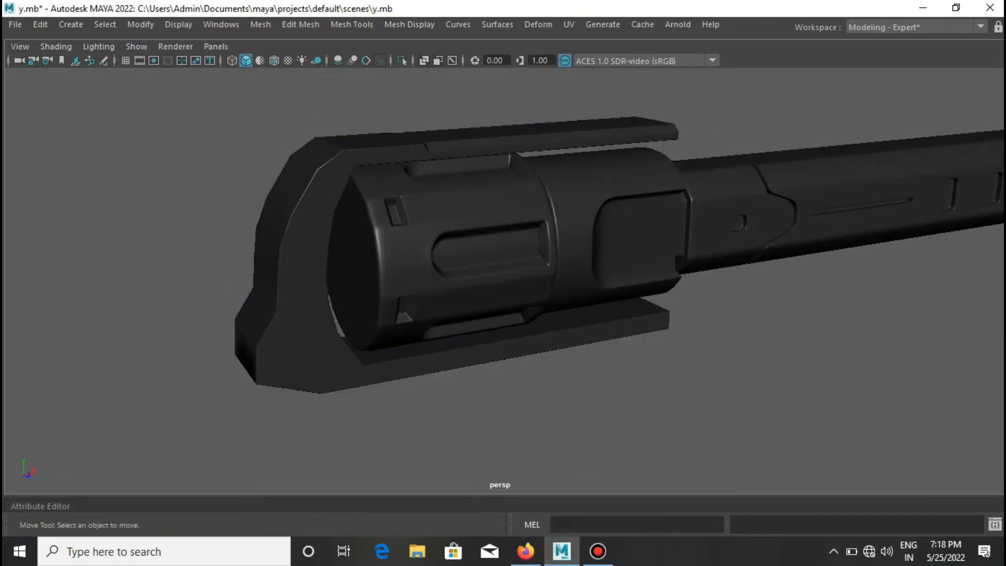
# Examine the frame's top strap in smooth preview, up to its front end
pyautogui.click(645, 132)
pyautogui.press('3')
pyautogui.click(714, 135)
pyautogui.keyDown('alt'); pyautogui.moveTo(714, 135); pyautogui.dragTo(681, 175); pyautogui.keyUp('alt')
pyautogui.keyDown('alt'); pyautogui.moveTo(681, 176); pyautogui.dragTo(702, 176, button='right'); pyautogui.keyUp('alt')
pyautogui.keyDown('alt'); pyautogui.moveTo(702, 176); pyautogui.dragTo(694, 221, button='middle'); pyautogui.keyUp('alt')
pyautogui.keyDown('alt'); pyautogui.moveTo(695, 220); pyautogui.dragTo(729, 220, button='right'); pyautogui.keyUp('alt')
pyautogui.keyDown('alt'); pyautogui.moveTo(697, 178); pyautogui.dragTo(720, 307, button='middle'); pyautogui.keyUp('alt')
# Extrude the four central faces at the top strap's front end with an offset of 0.07
pyautogui.click(720, 307)
pyautogui.keyDown('alt'); pyautogui.moveTo(886, 175); pyautogui.dragTo(609, 159, button='middle'); pyautogui.keyUp('alt')
pyautogui.press('1')
pyautogui.keyDown('shift'); pyautogui.moveTo(609, 159); pyautogui.dragTo(608, 187, button='right'); pyautogui.keyUp('shift')
pyautogui.click(681, 276)
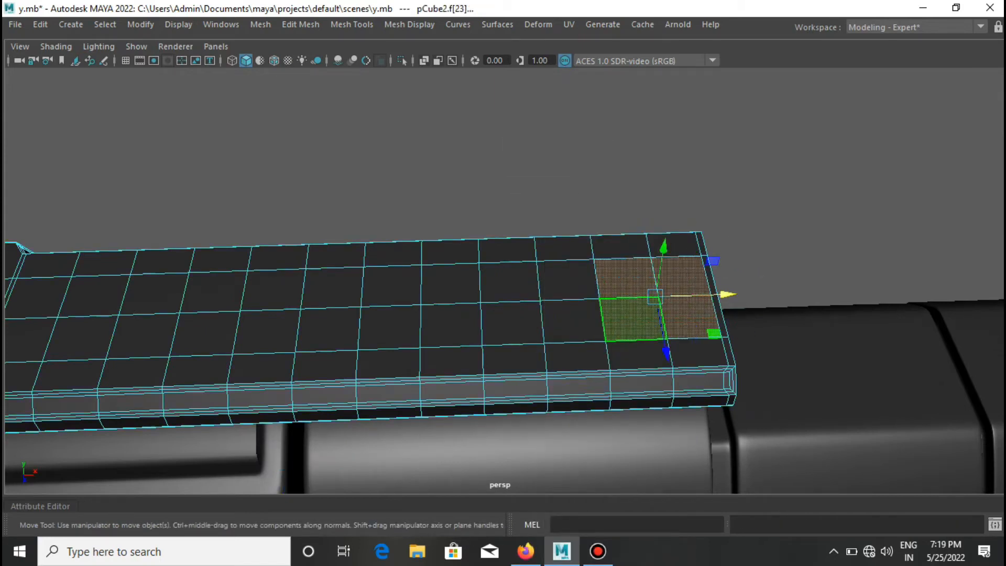
pyautogui.moveTo(820, 329); pyautogui.dragTo(838, 329)
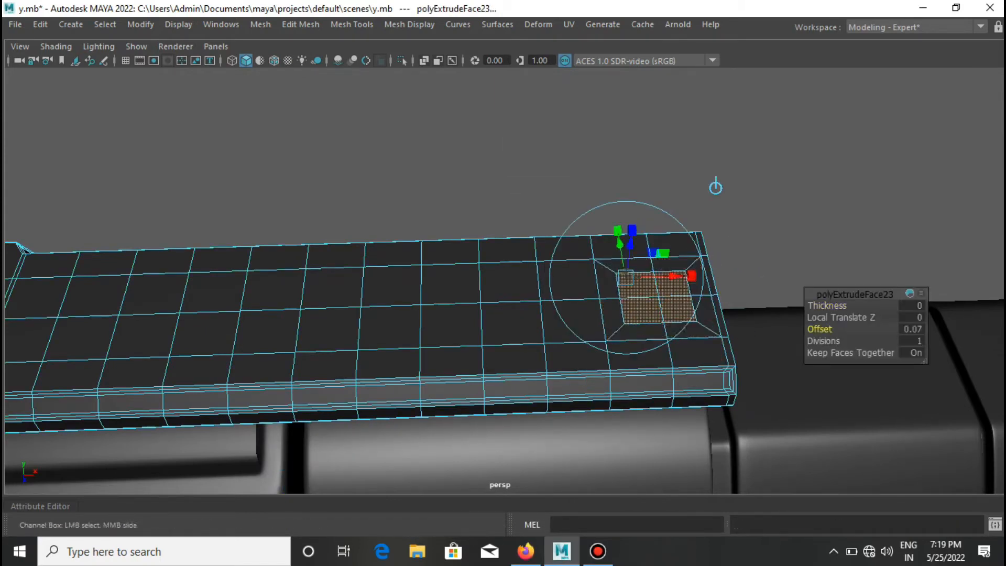
# Narrow the inset faces across the strap's width and extrude them again with an offset of 0.01
pyautogui.press('r')
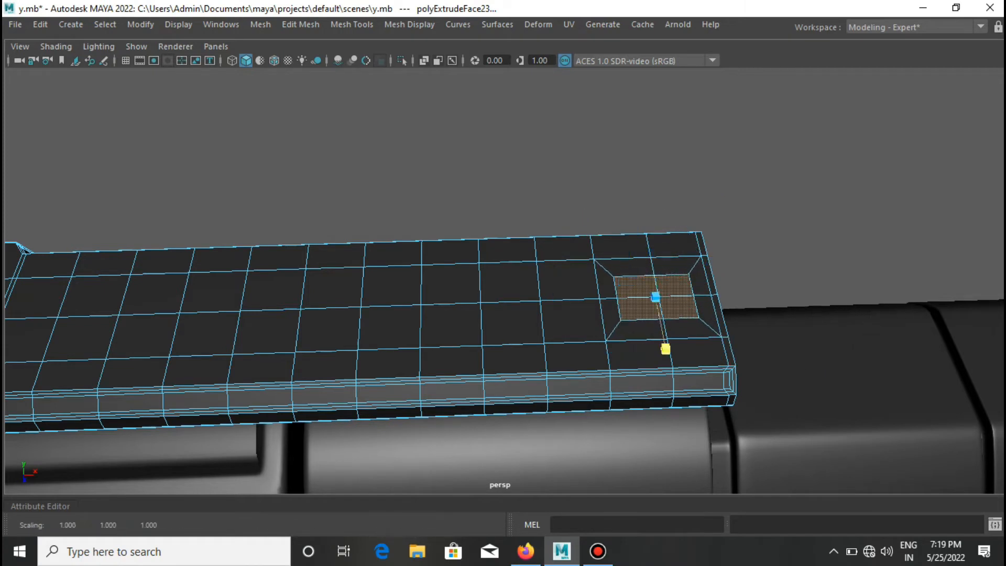
pyautogui.hotkey('ctrl', 'e')
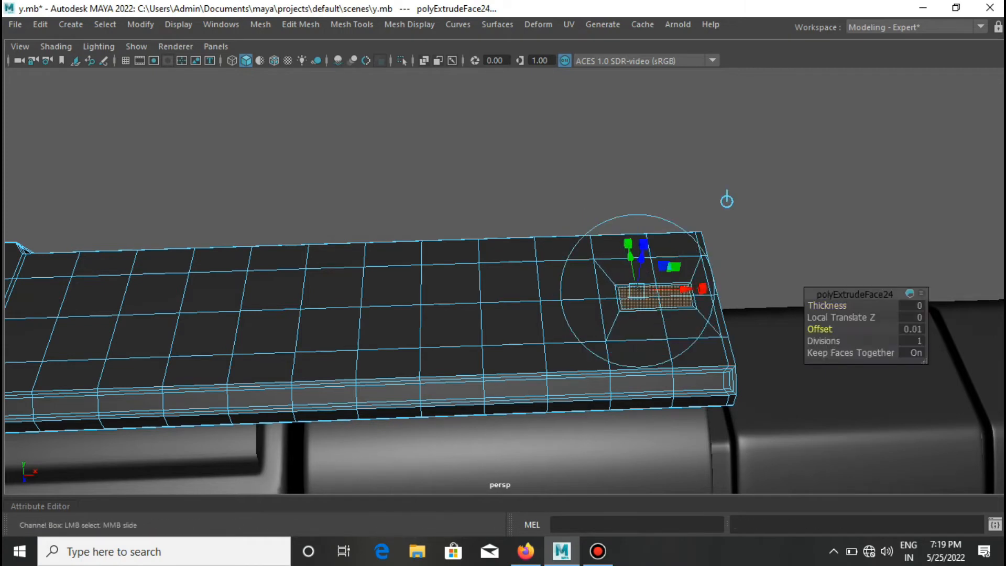
pyautogui.press('e')
# Raise the inset faces into a wedge-shaped front sight and add edge loops around it with Multi-Cut
pyautogui.keyDown('alt'); pyautogui.moveTo(729, 201); pyautogui.dragTo(650, 116); pyautogui.keyUp('alt')
pyautogui.keyDown('alt'); pyautogui.moveTo(606, 101); pyautogui.dragTo(607, 308, button='middle'); pyautogui.keyUp('alt')
pyautogui.scroll(4, 606, 308)
pyautogui.hotkey('ctrl', 'shift', 'x')
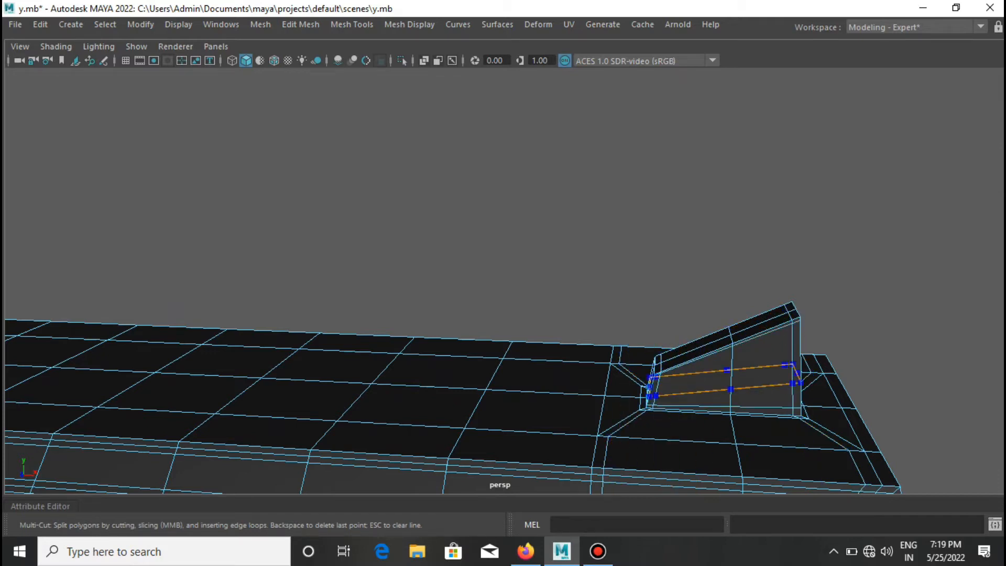
pyautogui.press('q')
pyautogui.press('3')
# Deselect the frame in object mode and examine the smoothed front sight and top strap
pyautogui.scroll(-5, 653, 162)
pyautogui.moveTo(653, 162); pyautogui.dragTo(726, 124, button='right')
pyautogui.click(727, 123)
pyautogui.keyDown('alt'); pyautogui.moveTo(726, 124); pyautogui.dragTo(619, 123); pyautogui.keyUp('alt')
pyautogui.keyDown('alt'); pyautogui.moveTo(419, 283); pyautogui.dragTo(611, 275); pyautogui.keyUp('alt')
pyautogui.keyDown('alt'); pyautogui.moveTo(472, 293); pyautogui.dragTo(681, 315); pyautogui.keyUp('alt')
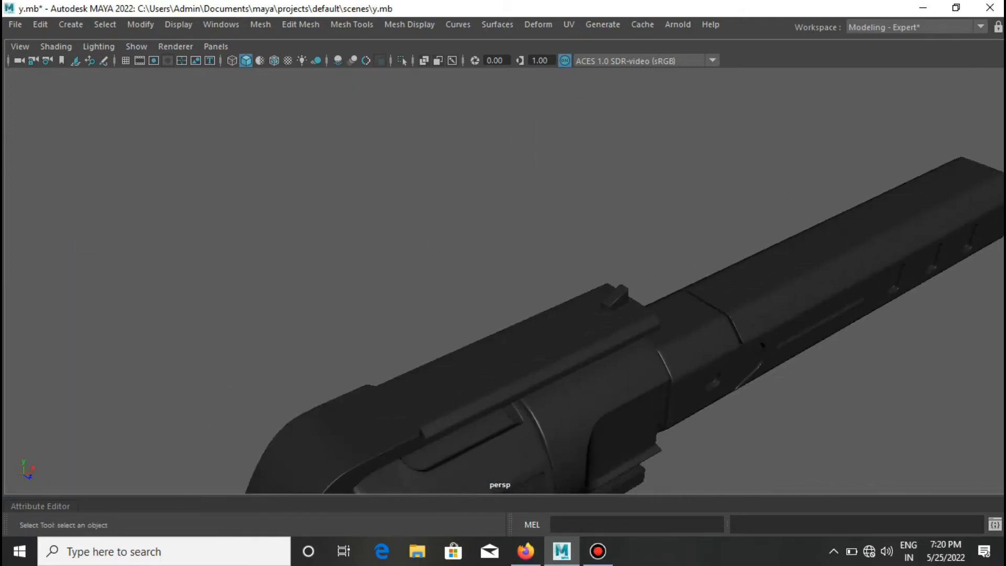
# Extrude the four central faces behind the top strap's raised section with an offset of 0.03
pyautogui.click(539, 330)
pyautogui.keyDown('alt'); pyautogui.moveTo(539, 330); pyautogui.dragTo(665, 264, button='middle'); pyautogui.keyUp('alt')
pyautogui.press('1')
pyautogui.keyDown('alt'); pyautogui.moveTo(577, 283); pyautogui.dragTo(655, 283, button='right'); pyautogui.keyUp('alt')
pyautogui.keyDown('alt'); pyautogui.moveTo(655, 283); pyautogui.dragTo(629, 315); pyautogui.keyUp('alt')
pyautogui.keyDown('alt'); pyautogui.moveTo(629, 314); pyautogui.dragTo(634, 272, button='middle'); pyautogui.keyUp('alt')
pyautogui.keyDown('alt'); pyautogui.moveTo(567, 309); pyautogui.dragTo(567, 252, button='middle'); pyautogui.keyUp('alt')
pyautogui.moveTo(567, 251)
pyautogui.keyDown('shift'); pyautogui.mouseDown(button='right')
pyautogui.moveTo(567, 288)
pyautogui.moveTo(567, 252)
pyautogui.mouseUp(button='right'); pyautogui.keyUp('shift')
pyautogui.moveTo(567, 251); pyautogui.dragTo(576, 291, button='right')
pyautogui.moveTo(579, 289); pyautogui.dragTo(540, 268)
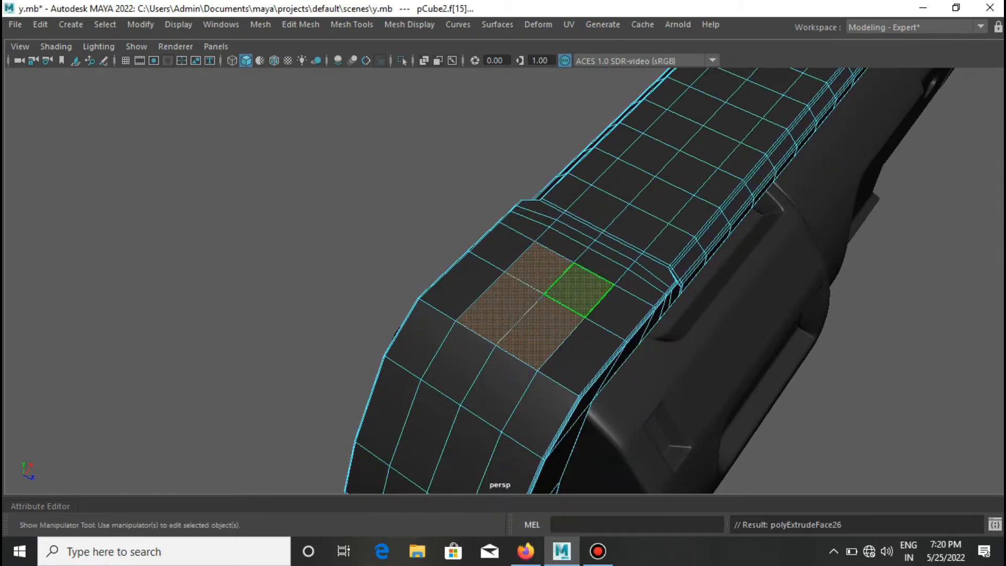
pyautogui.hotkey('ctrl', 'e')
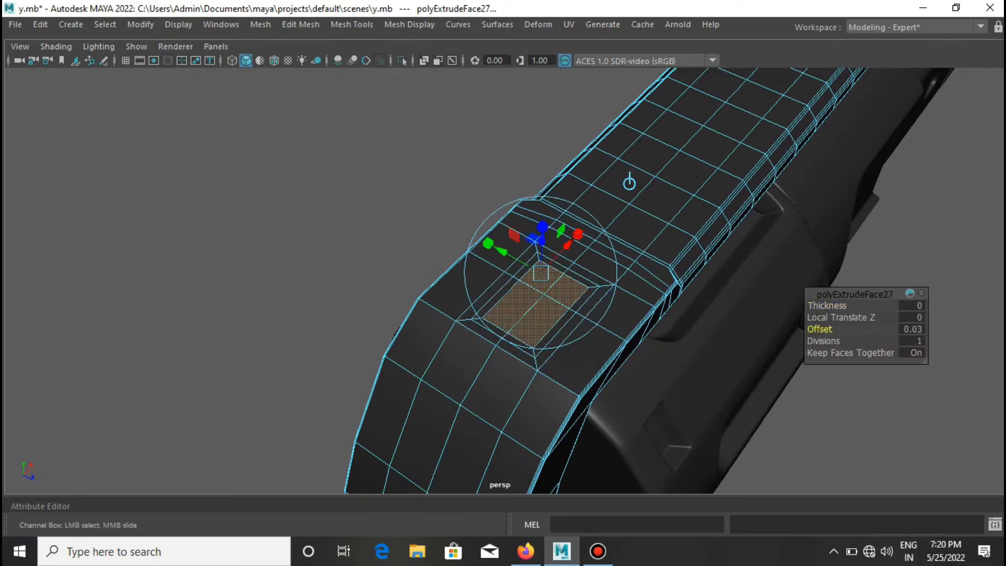
# Narrow the inset faces across the frame's width and extrude them upward with a thickness of 0.13 as a rear sight block
pyautogui.press('r')
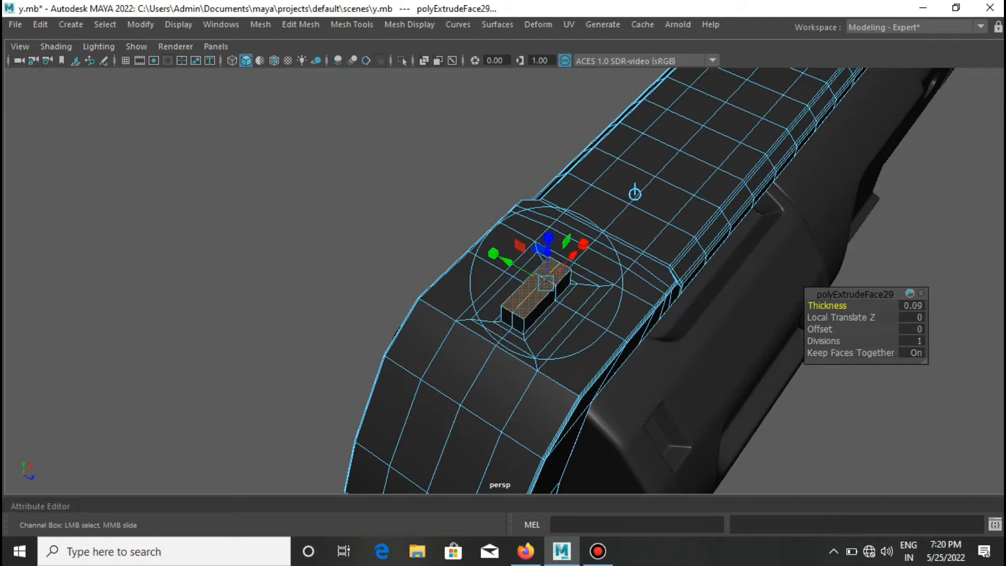
pyautogui.scroll(3, 573, 337)
pyautogui.keyDown('alt'); pyautogui.moveTo(573, 337); pyautogui.dragTo(496, 291); pyautogui.keyUp('alt')
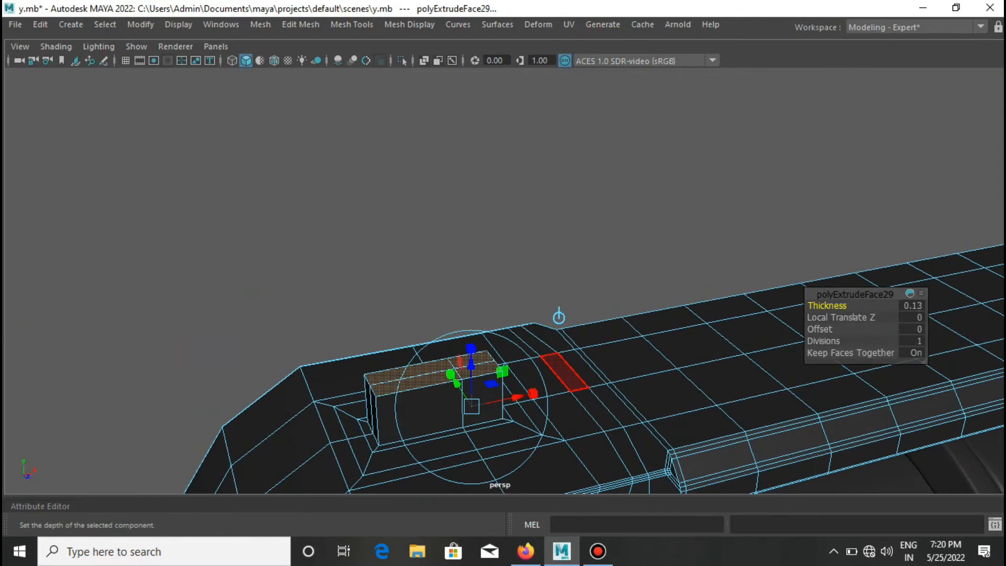
pyautogui.press('q')
pyautogui.scroll(-2, 510, 331)
pyautogui.keyDown('alt'); pyautogui.moveTo(527, 353); pyautogui.dragTo(489, 398); pyautogui.keyUp('alt')
pyautogui.scroll(2, 488, 398)
# Rotate the rear sight's top faces level and lower its front vertices into a downward slope
pyautogui.keyDown('shift'); pyautogui.moveTo(458, 207); pyautogui.dragTo(378, 203, button='right'); pyautogui.keyUp('shift')
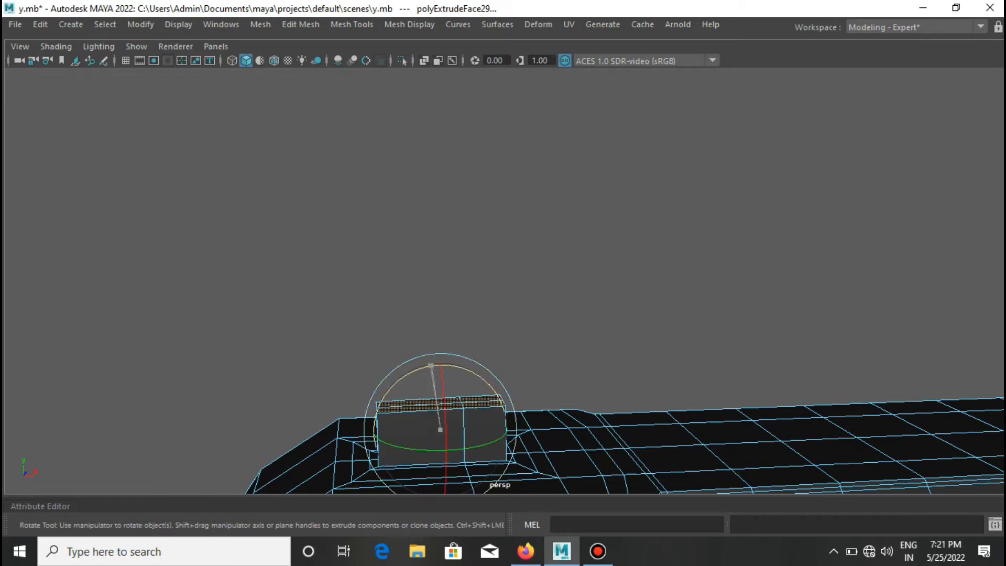
pyautogui.moveTo(407, 374); pyautogui.dragTo(431, 365)
pyautogui.moveTo(458, 145); pyautogui.dragTo(384, 145, button='right')
pyautogui.keyDown('alt'); pyautogui.moveTo(384, 145); pyautogui.dragTo(367, 122); pyautogui.keyUp('alt')
pyautogui.moveTo(472, 285); pyautogui.dragTo(511, 328)
pyautogui.press('w')
pyautogui.moveTo(487, 236); pyautogui.dragTo(487, 262)
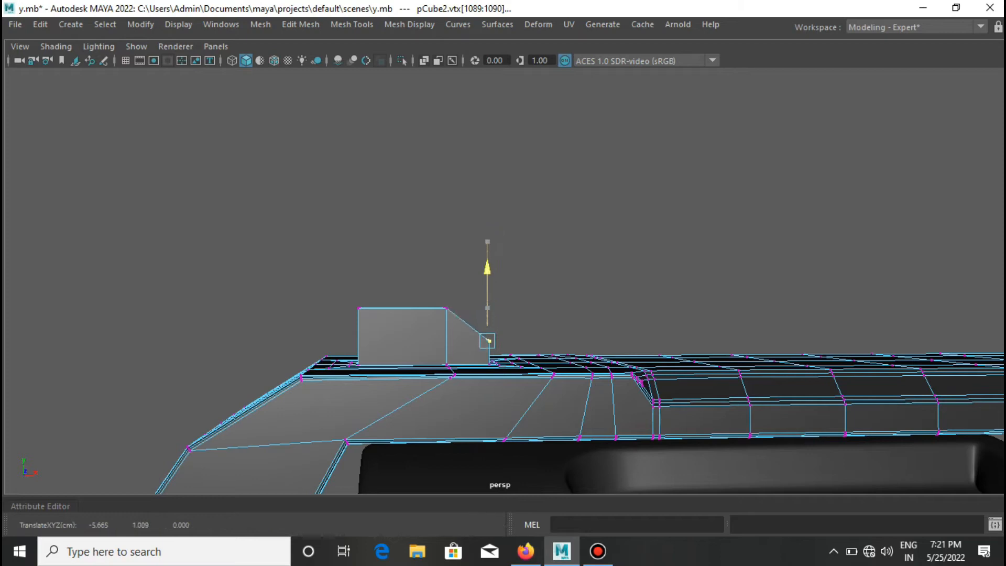
# Add supporting edge loops around the rear sight's rear and sloped edges with Multi-Cut
pyautogui.keyDown('shift'); pyautogui.moveTo(488, 346); pyautogui.dragTo(348, 294, button='right'); pyautogui.keyUp('shift')
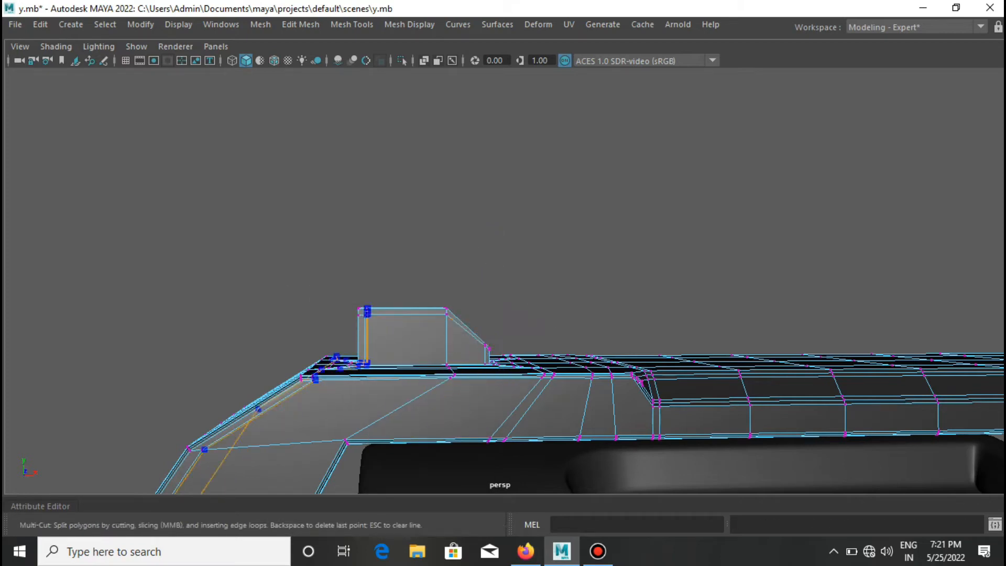
pyautogui.keyDown('alt'); pyautogui.moveTo(348, 294); pyautogui.dragTo(407, 144); pyautogui.keyUp('alt')
pyautogui.moveTo(407, 144); pyautogui.dragTo(479, 124, button='right')
pyautogui.keyDown('alt'); pyautogui.moveTo(479, 123); pyautogui.dragTo(419, 336); pyautogui.keyUp('alt')
pyautogui.click(419, 325)
pyautogui.keyDown('alt'); pyautogui.moveTo(419, 325); pyautogui.dragTo(577, 294, button='right'); pyautogui.keyUp('alt')
pyautogui.press('1')
pyautogui.scroll(-2, 618, 157)
# Inset the row of side faces along the top strap between the two sights with a small extrude offset
pyautogui.moveTo(617, 157); pyautogui.dragTo(587, 246, button='right')
pyautogui.scroll(-2, 550, 260)
pyautogui.press('space')
pyautogui.moveTo(540, 261); pyautogui.dragTo(540, 315)
pyautogui.scroll(3, 379, 321)
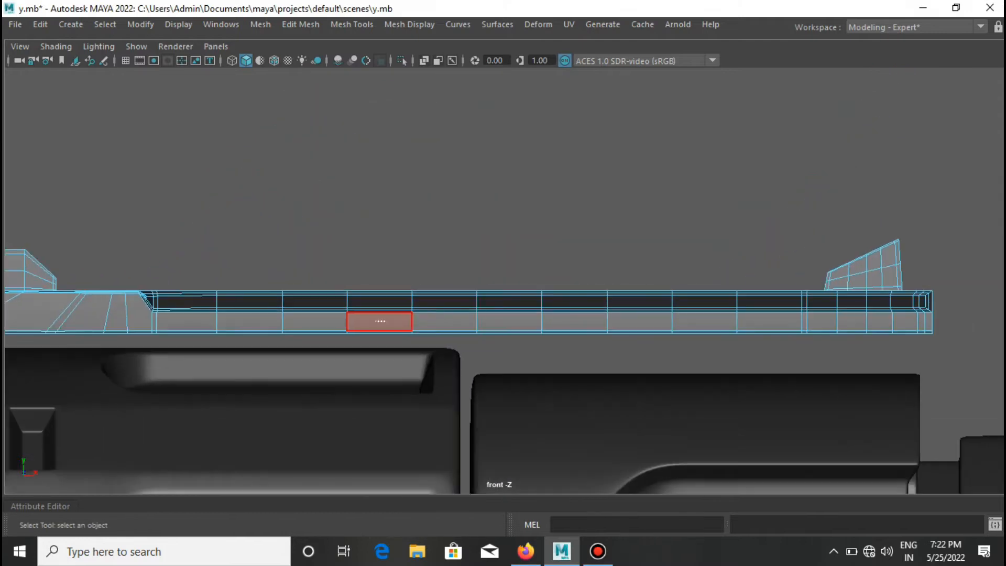
pyautogui.hotkey('ctrl', 'z')
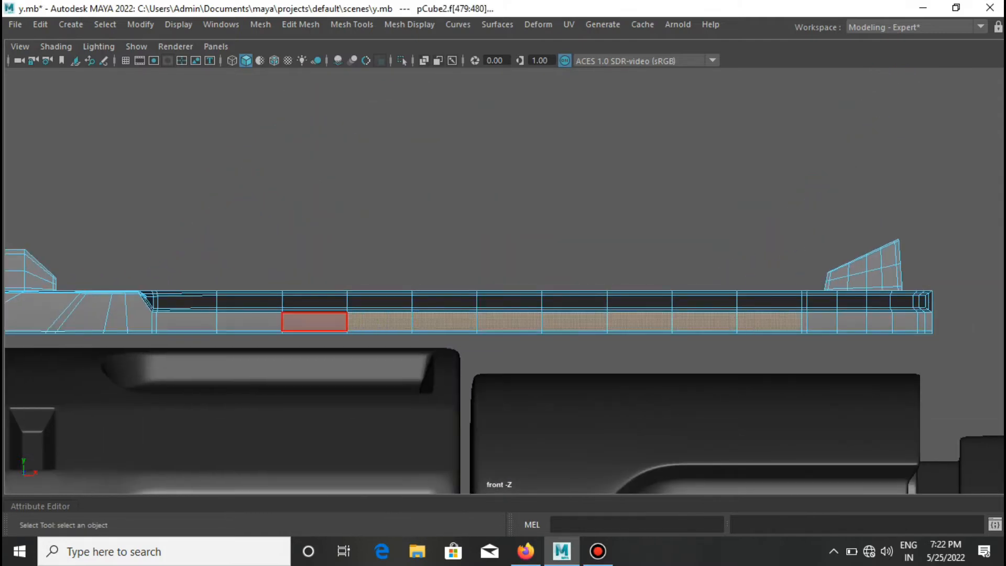
pyautogui.hotkey('ctrl', 'e')
pyautogui.moveTo(819, 329); pyautogui.dragTo(828, 329)
pyautogui.press('q')
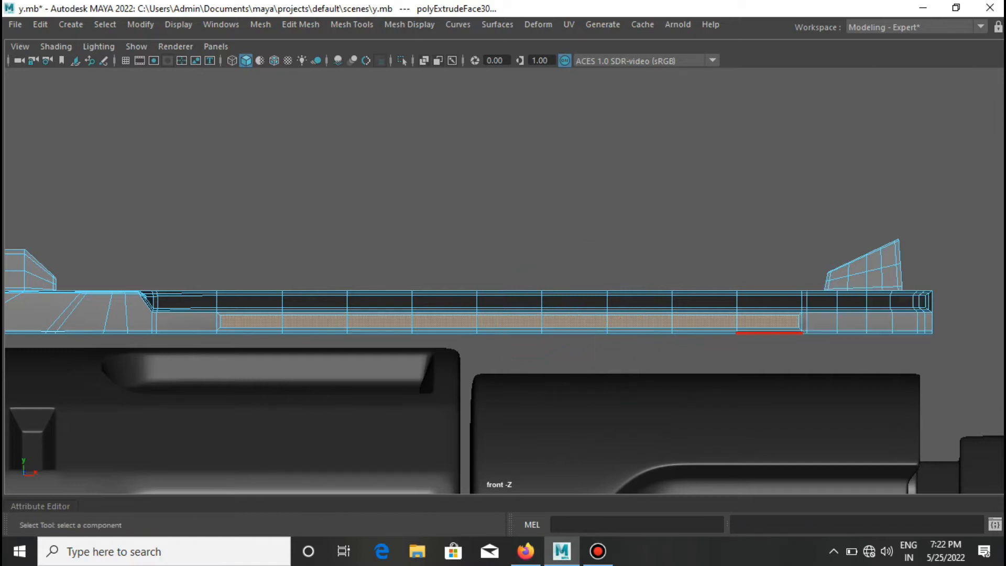
# Remove the inset side faces to open a long slot and bridge its border edges with 8 divisions
pyautogui.keyDown('shift'); pyautogui.moveTo(725, 321); pyautogui.dragTo(701, 422, button='right'); pyautogui.keyUp('shift')
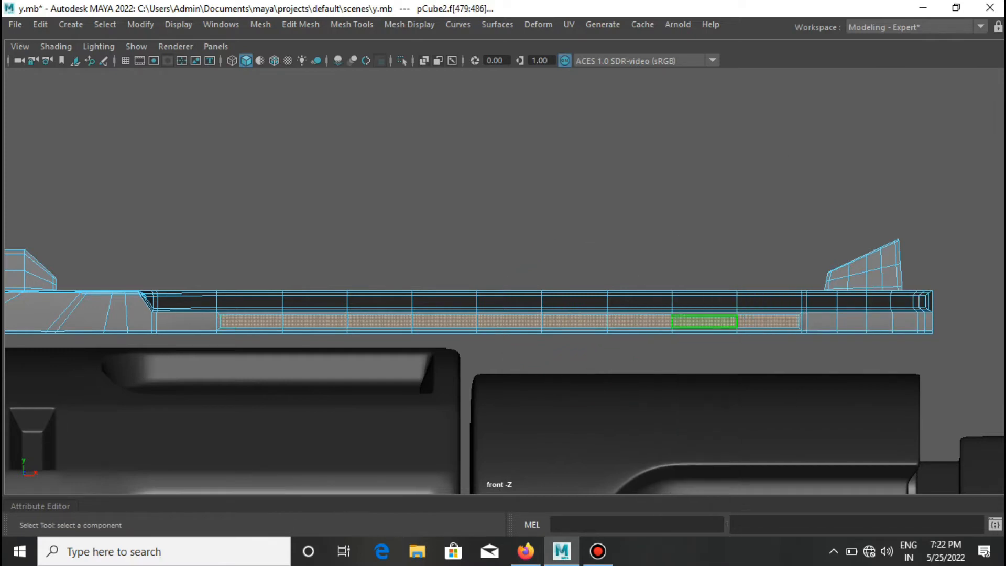
pyautogui.press('space')
pyautogui.moveTo(592, 298); pyautogui.dragTo(733, 306)
pyautogui.keyDown('alt'); pyautogui.moveTo(734, 305); pyautogui.dragTo(818, 330, button='right'); pyautogui.keyUp('alt')
pyautogui.keyDown('alt'); pyautogui.moveTo(819, 329); pyautogui.dragTo(833, 340); pyautogui.keyUp('alt')
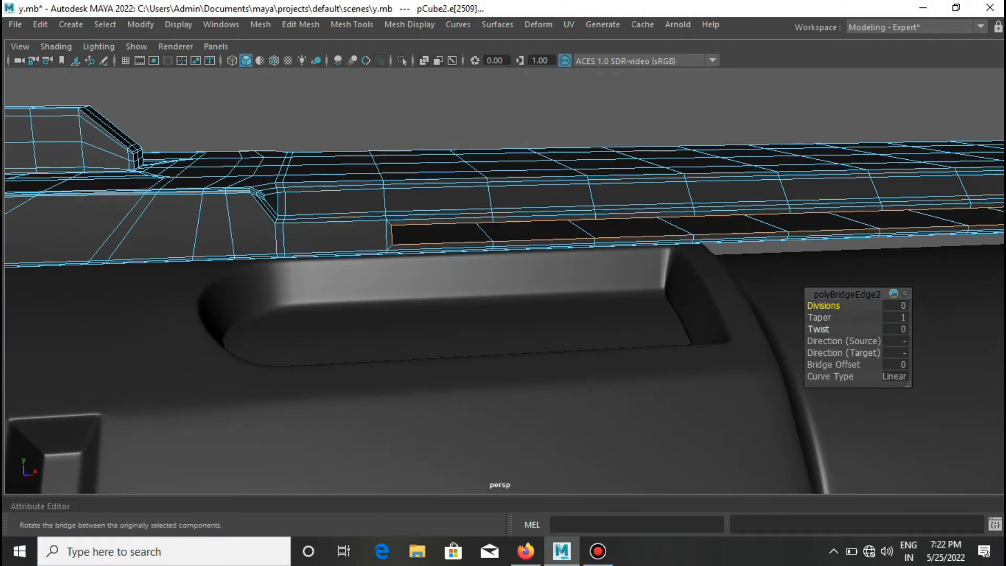
pyautogui.moveTo(823, 305); pyautogui.dragTo(865, 306, button='middle')
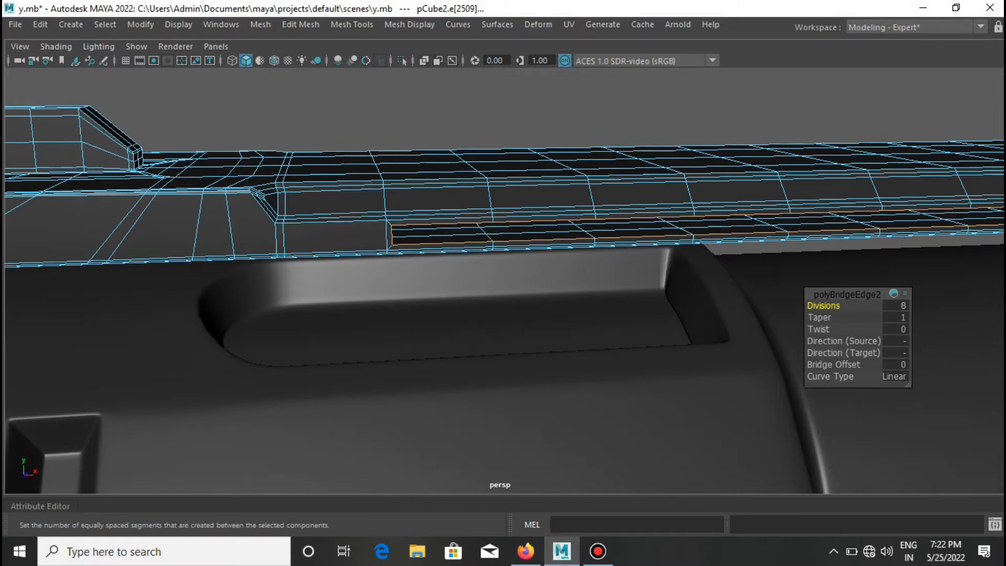
# Insert supporting edge loops at the ends of the top strap's side slot with Multi-Cut
pyautogui.press('q')
pyautogui.press('3')
pyautogui.press('1')
pyautogui.keyDown('shift'); pyautogui.moveTo(447, 204); pyautogui.dragTo(395, 200, button='right'); pyautogui.keyUp('shift')
pyautogui.click(385, 211)
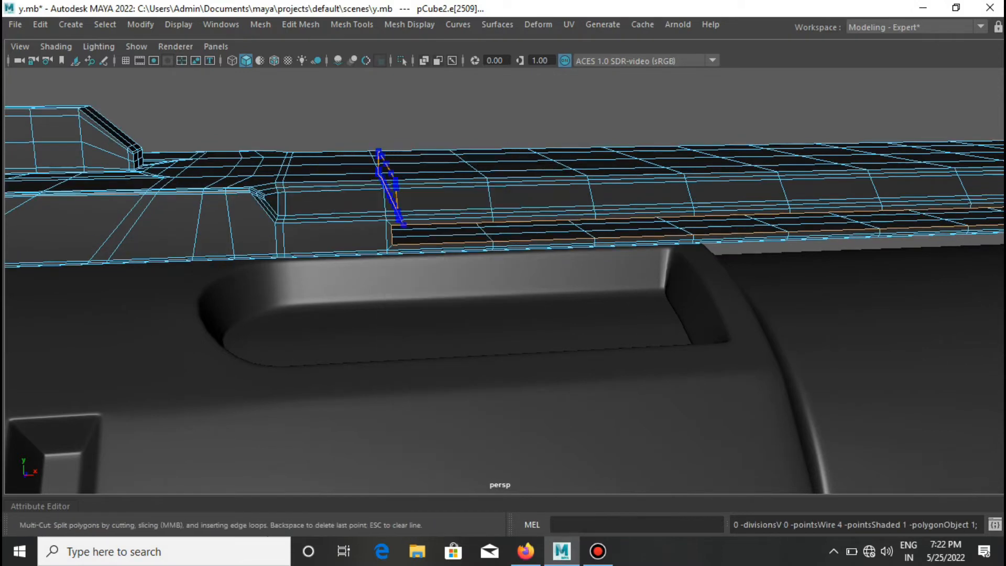
pyautogui.keyDown('alt'); pyautogui.moveTo(986, 199); pyautogui.dragTo(493, 262, button='middle'); pyautogui.keyUp('alt')
pyautogui.scroll(-3, 503, 278)
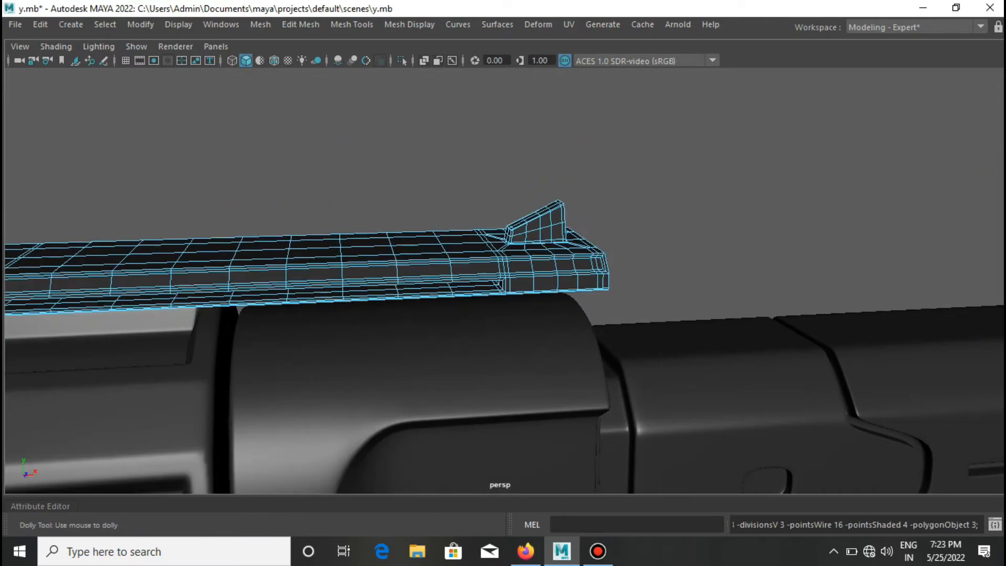
# Return the frame to object mode and examine the top strap's side slot and both sights
pyautogui.moveTo(501, 313); pyautogui.dragTo(559, 286, button='right')
pyautogui.click(577, 137)
pyautogui.keyDown('alt'); pyautogui.moveTo(559, 262); pyautogui.dragTo(440, 235); pyautogui.keyUp('alt')
pyautogui.scroll(1, 440, 236)
pyautogui.click(226, 272)
pyautogui.scroll(-1, 225, 273)
pyautogui.keyDown('alt'); pyautogui.moveTo(226, 273); pyautogui.dragTo(267, 317); pyautogui.keyUp('alt')
pyautogui.moveTo(597, 551)
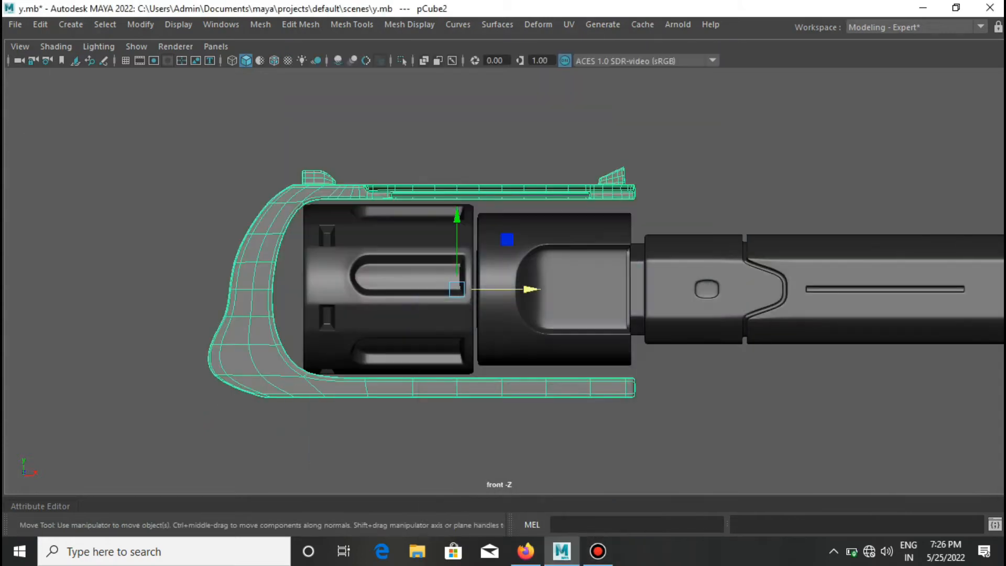
# Shift the frame's upper rear vertices toward the cylinder using soft selection with a reduced falloff radius
pyautogui.moveTo(258, 157); pyautogui.dragTo(181, 144, button='right')
pyautogui.moveTo(195, 228); pyautogui.dragTo(339, 248)
pyautogui.press('b')
pyautogui.hotkey('ctrl', 'z')
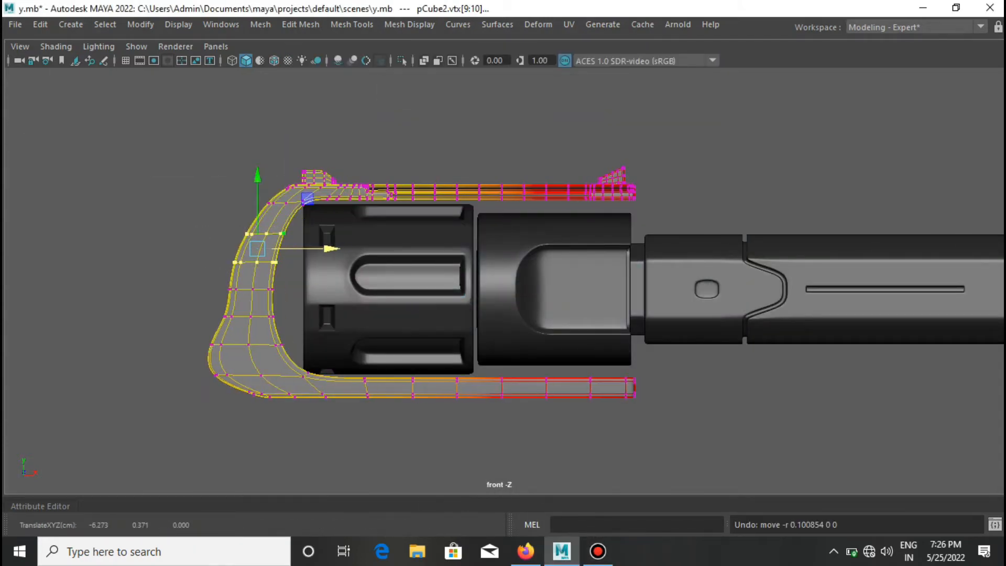
pyautogui.press('b')
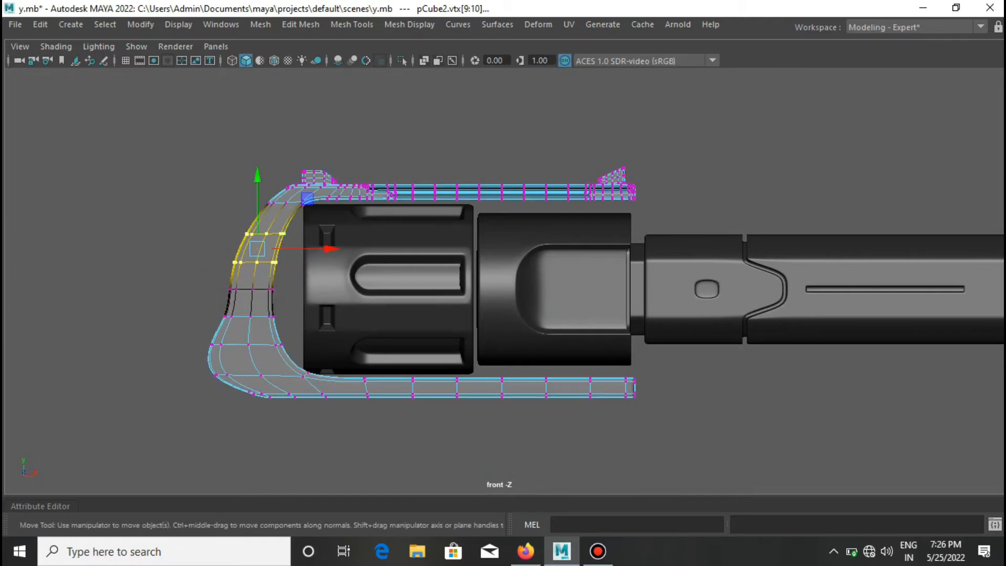
pyautogui.moveTo(329, 249); pyautogui.dragTo(348, 248)
# Pull the frame's middle rear vertices away from the cylinder and shift the lower rear rows toward it
pyautogui.moveTo(198, 282); pyautogui.dragTo(283, 297)
pyautogui.moveTo(325, 289); pyautogui.dragTo(303, 289)
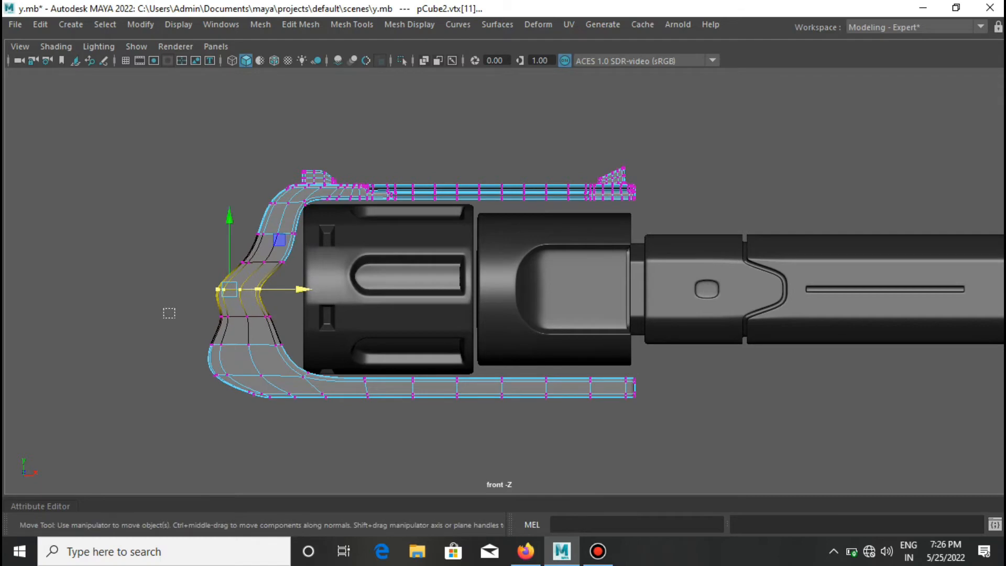
pyautogui.moveTo(293, 386); pyautogui.dragTo(293, 386)
pyautogui.moveTo(317, 347); pyautogui.dragTo(324, 347)
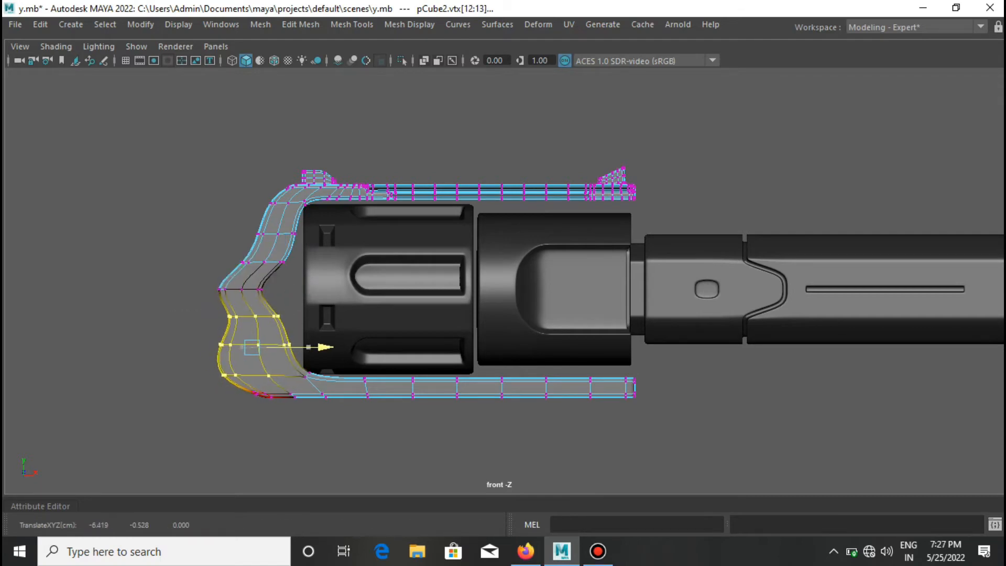
# Reposition the inner vertices of the frame's rear section to smooth the curve facing the cylinder
pyautogui.scroll(3, 300, 297)
pyautogui.moveTo(174, 281); pyautogui.dragTo(195, 302)
pyautogui.moveTo(252, 292)
pyautogui.mouseDown()
pyautogui.moveTo(282, 292)
pyautogui.moveTo(255, 273)
pyautogui.mouseUp()
pyautogui.moveTo(297, 238); pyautogui.dragTo(285, 238)
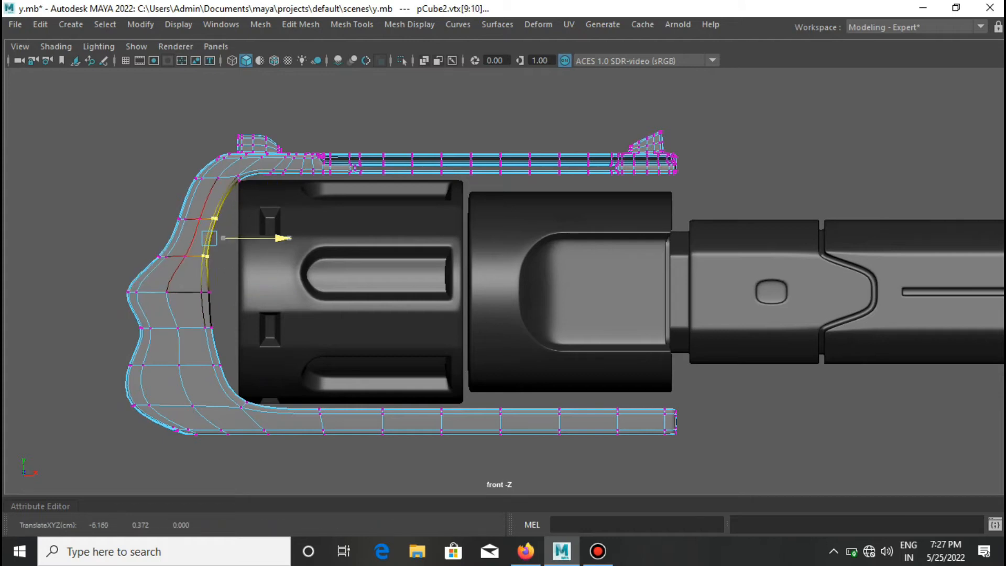
# Pull the frame's outer rear vertices back and up into a pointed hump and adjust the lower outer corner
pyautogui.moveTo(79, 249); pyautogui.dragTo(157, 335)
pyautogui.moveTo(221, 292); pyautogui.dragTo(209, 292)
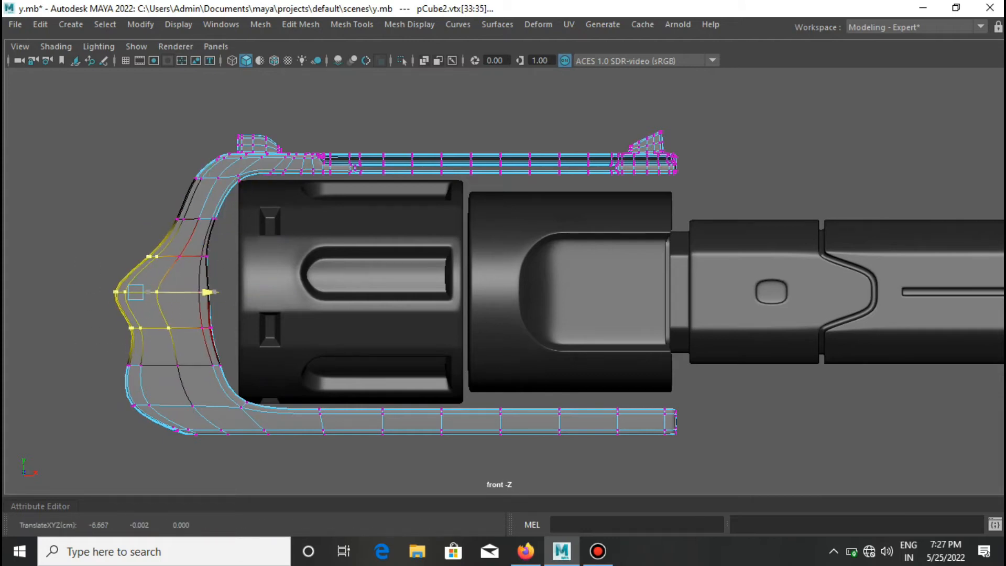
pyautogui.moveTo(136, 246); pyautogui.dragTo(136, 237)
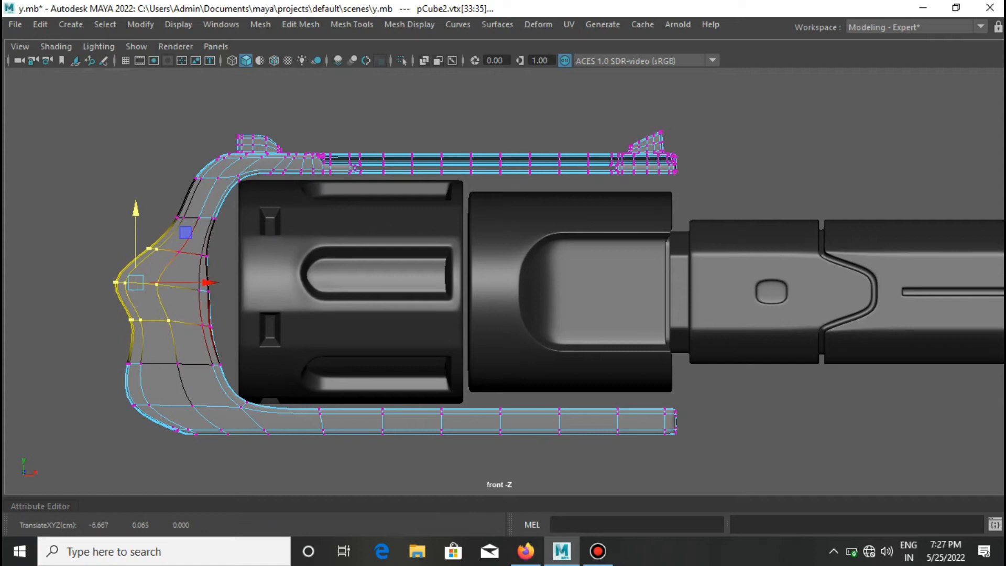
pyautogui.moveTo(99, 310); pyautogui.dragTo(133, 369)
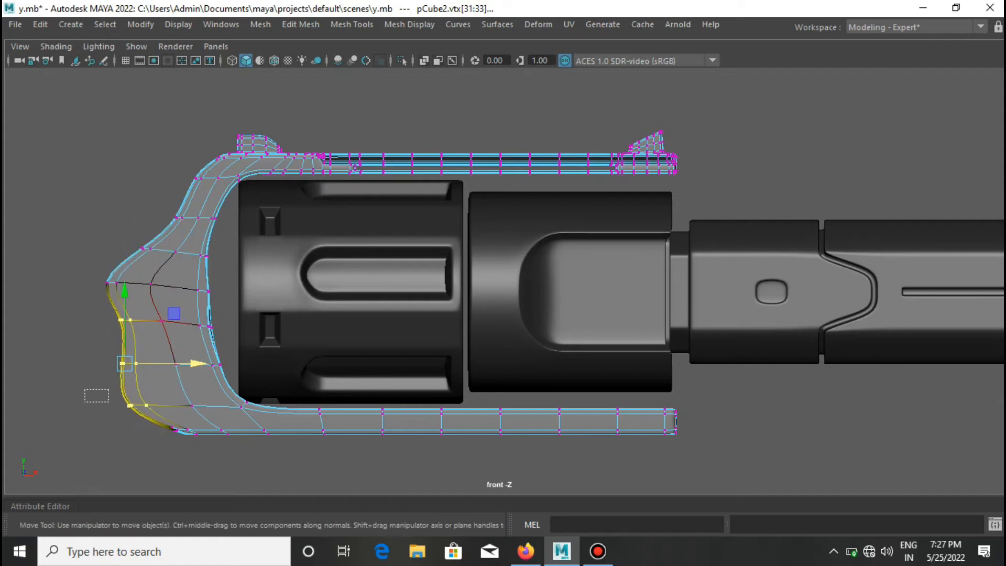
pyautogui.moveTo(173, 407); pyautogui.dragTo(198, 408)
pyautogui.scroll(-4, 503, 281)
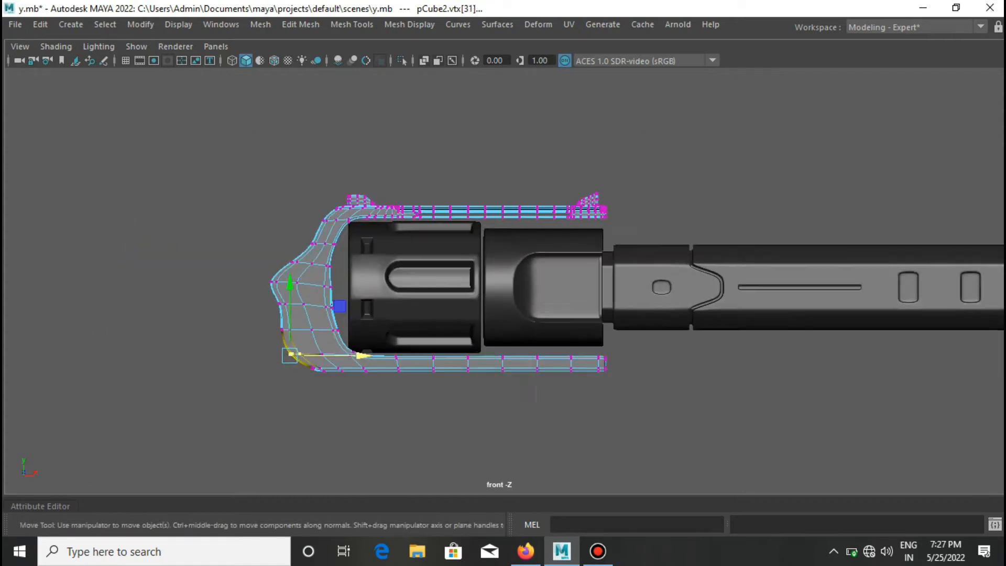
# Move the rear section's inner middle vertices back and pull the lower outer row forward into a concave curve
pyautogui.scroll(8, 503, 281)
pyautogui.keyDown('alt'); pyautogui.moveTo(371, 283); pyautogui.dragTo(503, 283, button='middle'); pyautogui.keyUp('alt')
pyautogui.moveTo(126, 226); pyautogui.dragTo(173, 372)
pyautogui.moveTo(231, 300); pyautogui.dragTo(215, 300)
pyautogui.scroll(-5, 215, 300)
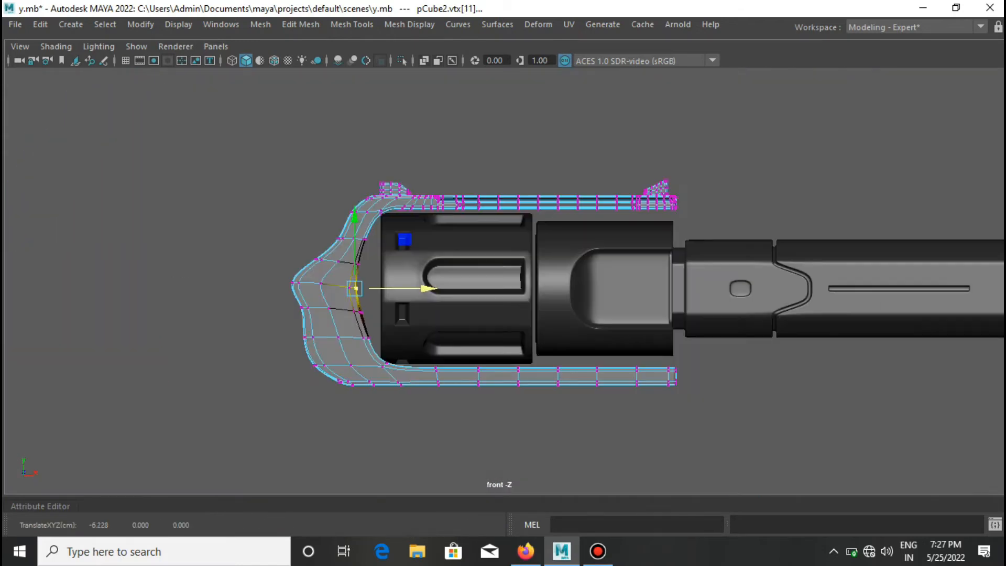
pyautogui.scroll(2, 215, 300)
pyautogui.moveTo(242, 352); pyautogui.dragTo(244, 361)
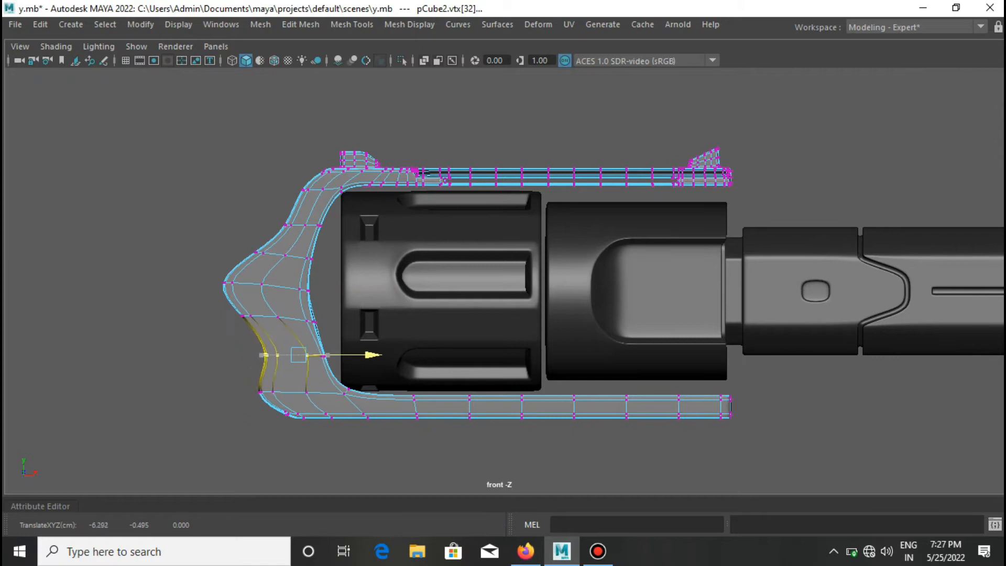
pyautogui.scroll(1, 351, 312)
# Return to object mode in the perspective view and move the barrel -0.445 along X toward the cylinder
pyautogui.moveTo(351, 309); pyautogui.dragTo(423, 124, button='right')
pyautogui.press('space')
pyautogui.moveTo(413, 287); pyautogui.dragTo(413, 251)
pyautogui.keyDown('alt'); pyautogui.moveTo(413, 251); pyautogui.dragTo(637, 258); pyautogui.keyUp('alt')
pyautogui.scroll(-2, 503, 320)
pyautogui.click(634, 314)
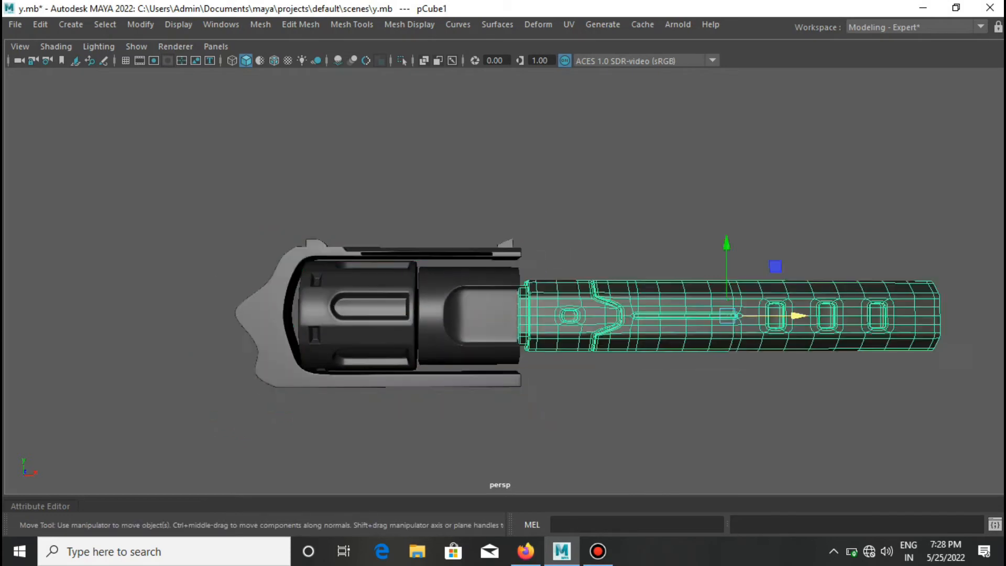
pyautogui.keyDown('alt'); pyautogui.moveTo(634, 315); pyautogui.dragTo(459, 336, button='middle'); pyautogui.keyUp('alt')
pyautogui.moveTo(619, 337); pyautogui.dragTo(589, 337)
pyautogui.press('w')
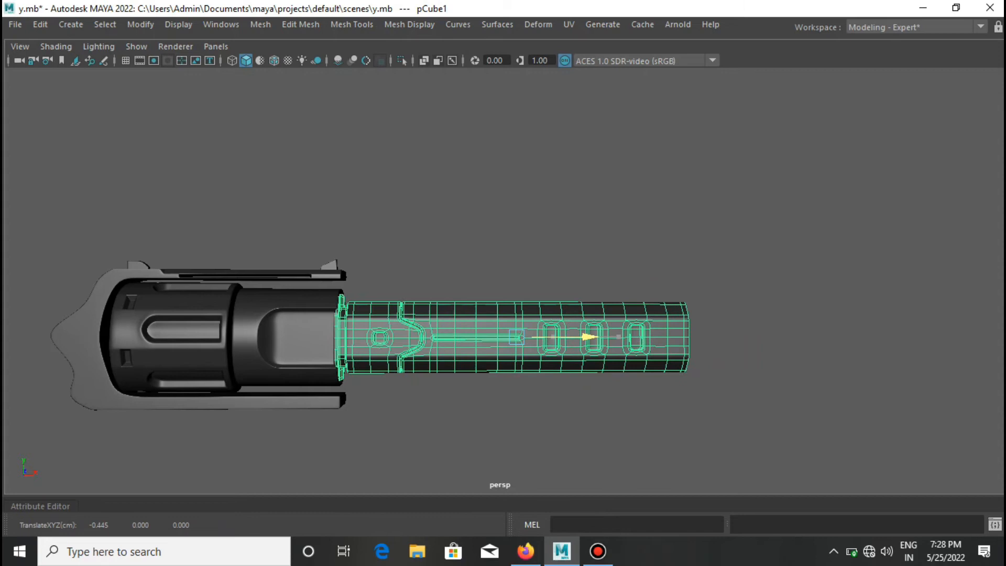
# Deselect everything in object mode and examine the whole revolver from the side and rear in the perspective view
pyautogui.click(545, 220)
pyautogui.scroll(-2, 399, 335)
pyautogui.moveTo(399, 335)
pyautogui.keyDown('alt'); pyautogui.mouseDown()
pyautogui.moveTo(441, 325)
pyautogui.moveTo(398, 335)
pyautogui.mouseUp(); pyautogui.keyUp('alt')
pyautogui.scroll(2, 398, 336)
pyautogui.keyDown('alt'); pyautogui.moveTo(393, 335); pyautogui.dragTo(501, 275, button='middle'); pyautogui.keyUp('alt')
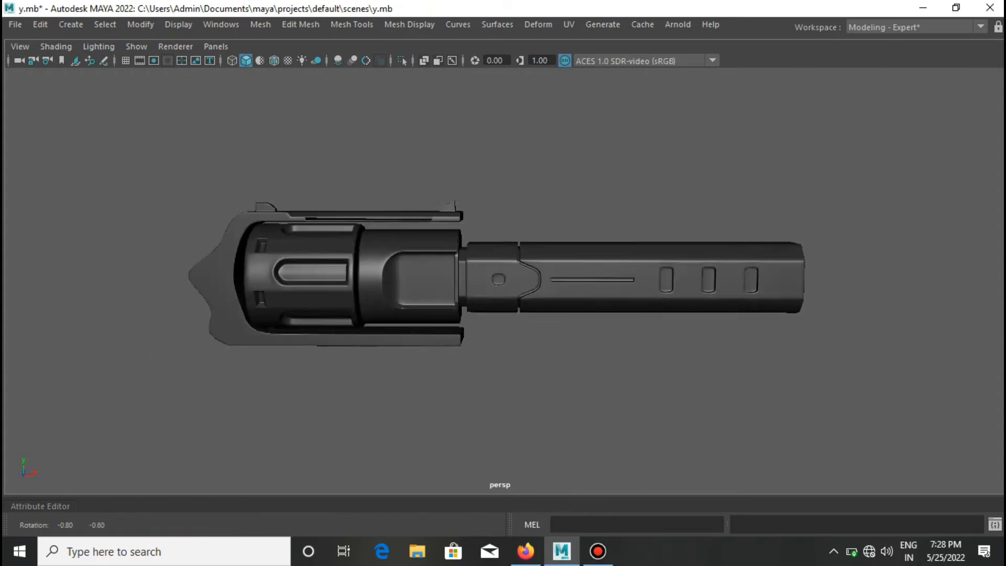
pyautogui.keyDown('alt'); pyautogui.moveTo(501, 276); pyautogui.dragTo(534, 246); pyautogui.keyUp('alt')
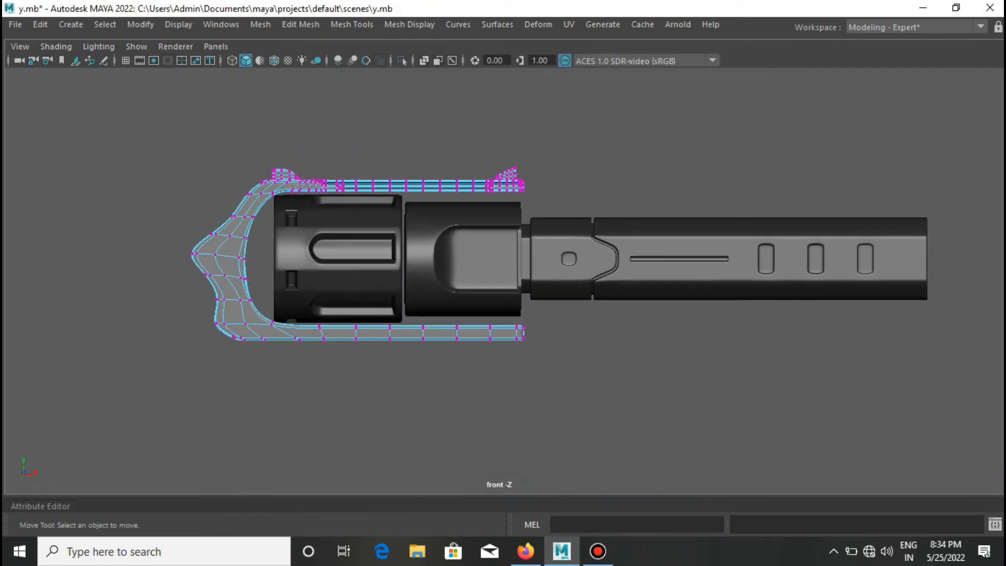
pyautogui.click(525, 202)
pyautogui.press('space')
pyautogui.moveTo(523, 202); pyautogui.dragTo(523, 162)
pyautogui.keyDown('alt'); pyautogui.moveTo(472, 283); pyautogui.dragTo(522, 317); pyautogui.keyUp('alt')
pyautogui.scroll(3, 522, 318)
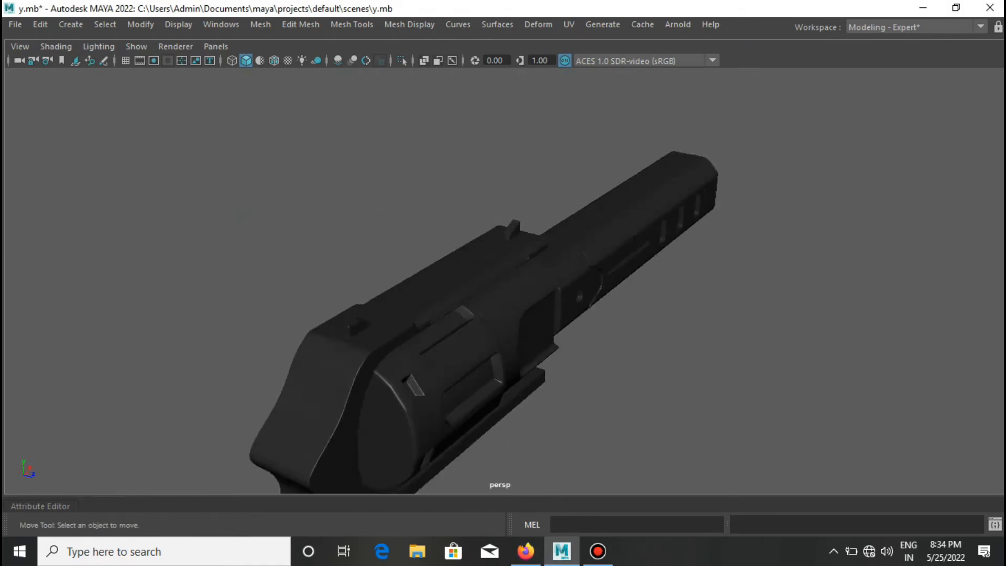
# Inset the central faces of the frame's rear hump, extrude them inward with a thickness of -0.24 and delete them
pyautogui.keyDown('alt'); pyautogui.moveTo(357, 362); pyautogui.dragTo(467, 278, button='middle'); pyautogui.keyUp('alt')
pyautogui.click(445, 272)
pyautogui.press('1')
pyautogui.moveTo(442, 144); pyautogui.dragTo(443, 184, button='right')
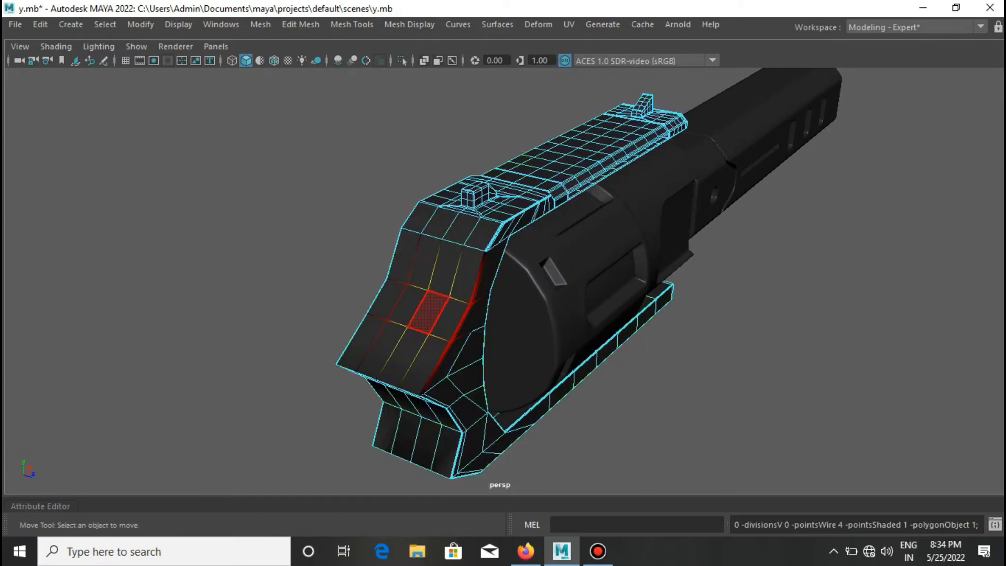
pyautogui.click(403, 357)
pyautogui.keyDown('alt'); pyautogui.moveTo(524, 315); pyautogui.dragTo(487, 307); pyautogui.keyUp('alt')
pyautogui.hotkey('ctrl', 'e')
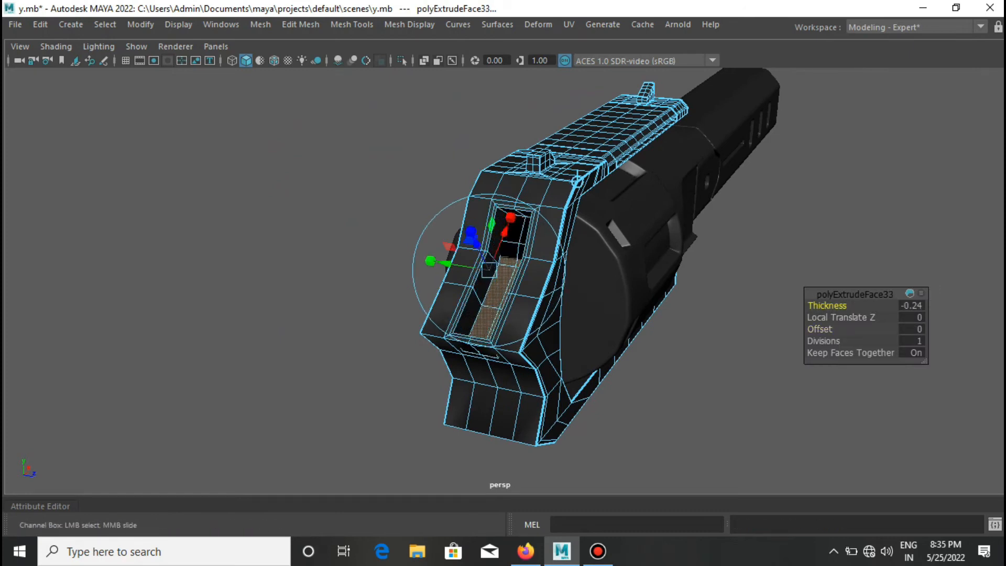
pyautogui.press('Delete')
# Insert a supporting edge loop around the frame's hammer opening and return to object mode to check the smoothed rim
pyautogui.scroll(4, 522, 185)
pyautogui.keyDown('shift'); pyautogui.moveTo(512, 131); pyautogui.dragTo(424, 131, button='right'); pyautogui.keyUp('shift')
pyautogui.keyDown('alt'); pyautogui.moveTo(425, 158); pyautogui.dragTo(387, 223, button='middle'); pyautogui.keyUp('alt')
pyautogui.keyDown('alt'); pyautogui.moveTo(388, 222); pyautogui.dragTo(293, 262); pyautogui.keyUp('alt')
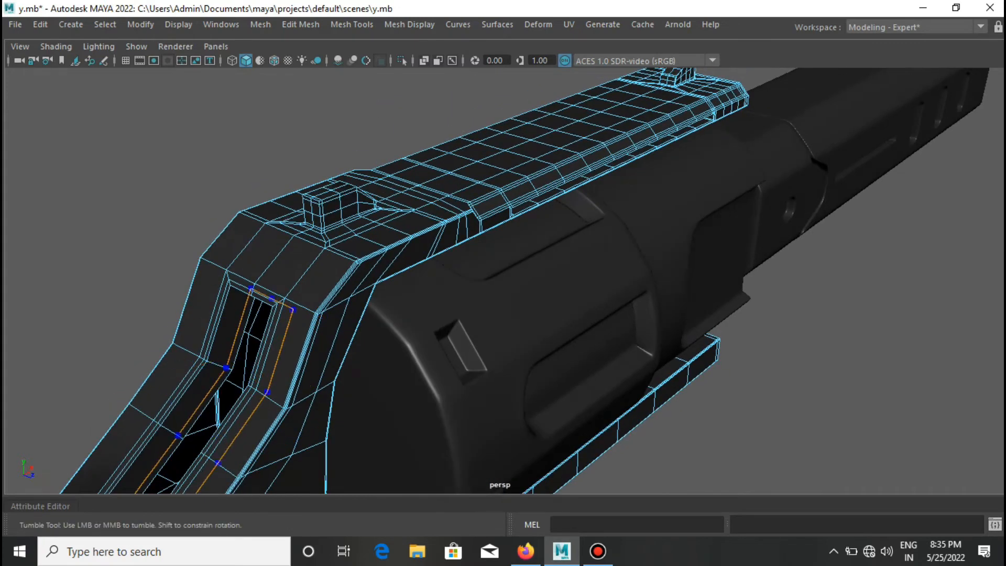
pyautogui.scroll(-4, 503, 278)
pyautogui.keyDown('alt'); pyautogui.moveTo(503, 278); pyautogui.dragTo(420, 263); pyautogui.keyUp('alt')
pyautogui.moveTo(395, 206); pyautogui.dragTo(467, 187, button='right')
pyautogui.keyDown('alt'); pyautogui.moveTo(467, 186); pyautogui.dragTo(524, 204); pyautogui.keyUp('alt')
pyautogui.keyDown('alt'); pyautogui.moveTo(503, 278); pyautogui.dragTo(479, 324); pyautogui.keyUp('alt')
pyautogui.scroll(3, 503, 278)
pyautogui.scroll(3, 503, 278)
pyautogui.scroll(-5, 503, 278)
# Create a polygon cube for the hammer and move it behind the frame's rear hump
pyautogui.press('space')
pyautogui.keyDown('shift'); pyautogui.moveTo(510, 247); pyautogui.dragTo(508, 288, button='right'); pyautogui.keyUp('shift')
pyautogui.scroll(-2, 508, 288)
pyautogui.press('w')
pyautogui.moveTo(844, 321); pyautogui.dragTo(420, 234)
pyautogui.scroll(2, 509, 281)
# Scale the cube's thickness down so the block fits the width of the hammer opening
pyautogui.press('space')
pyautogui.moveTo(489, 199); pyautogui.dragTo(692, 252)
pyautogui.keyDown('alt'); pyautogui.moveTo(692, 252); pyautogui.dragTo(519, 400, button='middle'); pyautogui.keyUp('alt')
pyautogui.scroll(3, 518, 400)
pyautogui.press('r')
pyautogui.moveTo(584, 412); pyautogui.dragTo(524, 401)
pyautogui.keyDown('alt'); pyautogui.moveTo(577, 315); pyautogui.dragTo(345, 256); pyautogui.keyUp('alt')
pyautogui.scroll(-2, 344, 256)
pyautogui.keyDown('alt'); pyautogui.moveTo(344, 256); pyautogui.dragTo(359, 274); pyautogui.keyUp('alt')
# In the front view, insert three horizontal edge loops along the height of the hammer block
pyautogui.press('space')
pyautogui.moveTo(359, 274); pyautogui.dragTo(359, 314)
pyautogui.scroll(4, 388, 231)
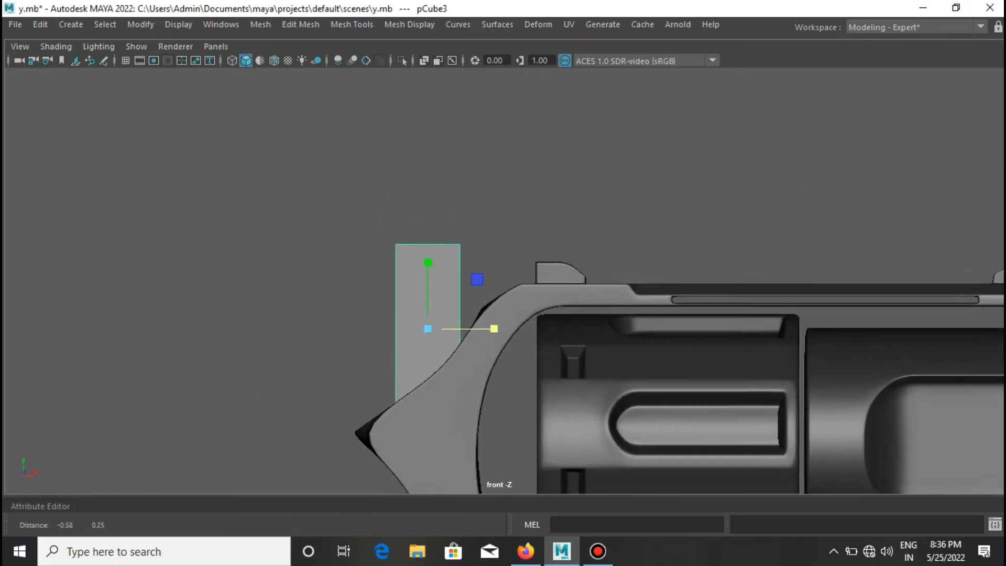
pyautogui.keyDown('shift'); pyautogui.moveTo(438, 159); pyautogui.dragTo(354, 159, button='right'); pyautogui.keyUp('shift')
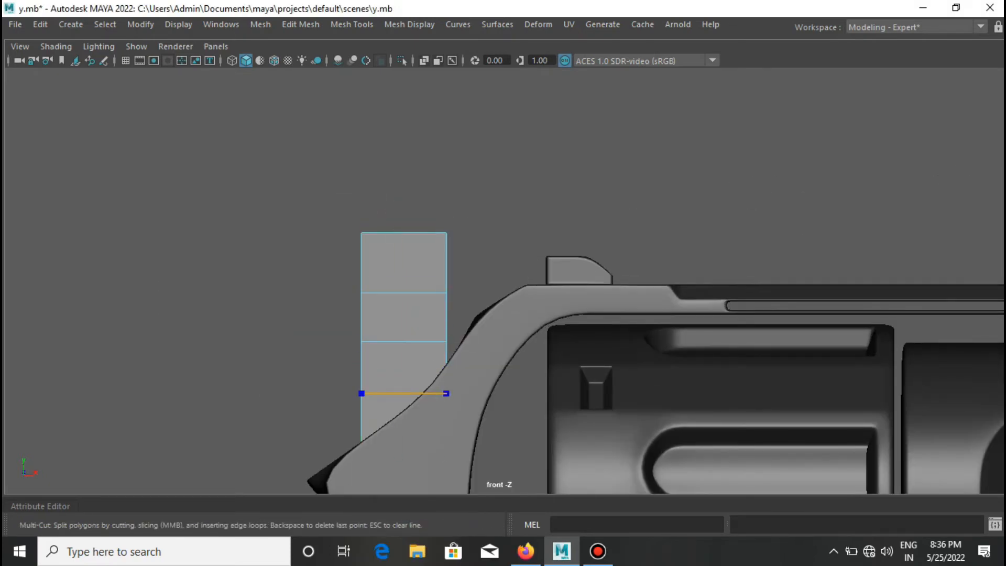
# Shift the hammer block's lower and middle vertex rows backward to bend its neck into a curved profile
pyautogui.press('w')
pyautogui.moveTo(386, 145); pyautogui.dragTo(314, 144, button='right')
pyautogui.moveTo(319, 326); pyautogui.dragTo(430, 404)
pyautogui.moveTo(472, 369); pyautogui.dragTo(441, 369)
pyautogui.keyDown('alt'); pyautogui.moveTo(385, 211); pyautogui.dragTo(427, 161, button='middle'); pyautogui.keyUp('alt')
pyautogui.moveTo(538, 294); pyautogui.dragTo(492, 294)
pyautogui.moveTo(236, 144); pyautogui.dragTo(487, 351)
pyautogui.moveTo(400, 192); pyautogui.dragTo(377, 269)
# Move the hammer's upper block down and back over the neck, and lower its top vertex row
pyautogui.moveTo(325, 246); pyautogui.dragTo(377, 265)
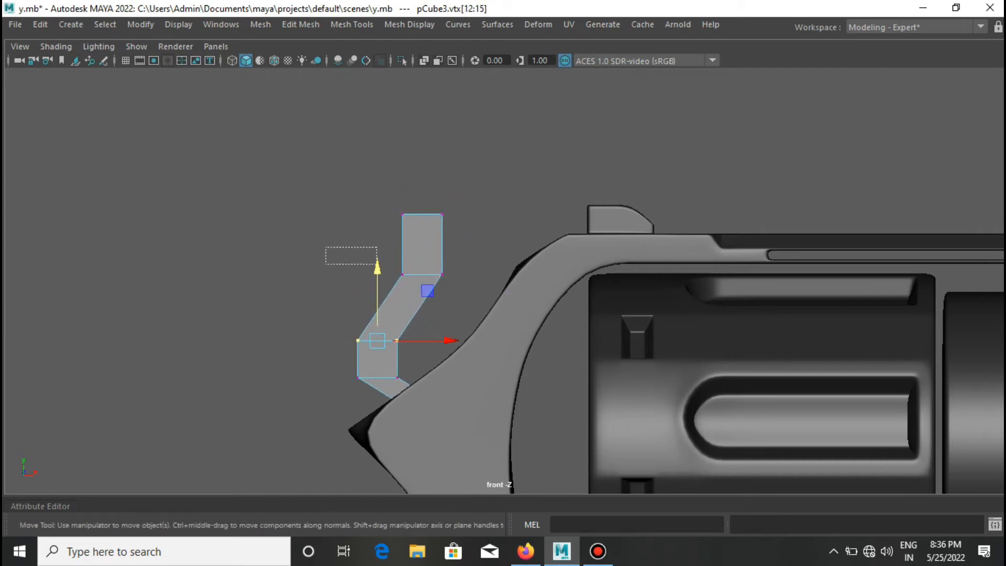
pyautogui.moveTo(423, 173); pyautogui.dragTo(422, 207)
pyautogui.moveTo(493, 277); pyautogui.dragTo(468, 278)
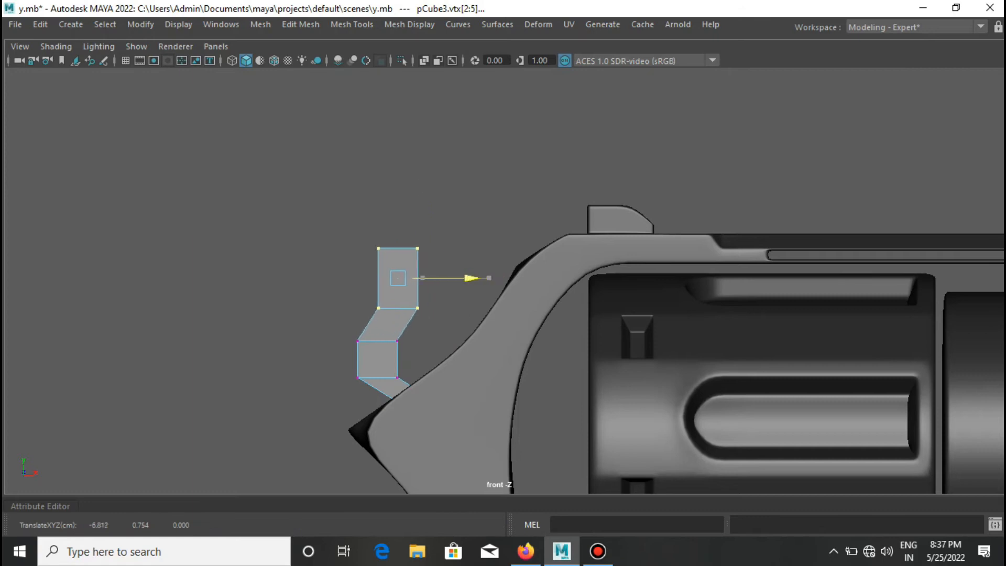
pyautogui.moveTo(401, 178); pyautogui.dragTo(402, 207)
pyautogui.moveTo(333, 261); pyautogui.dragTo(439, 305)
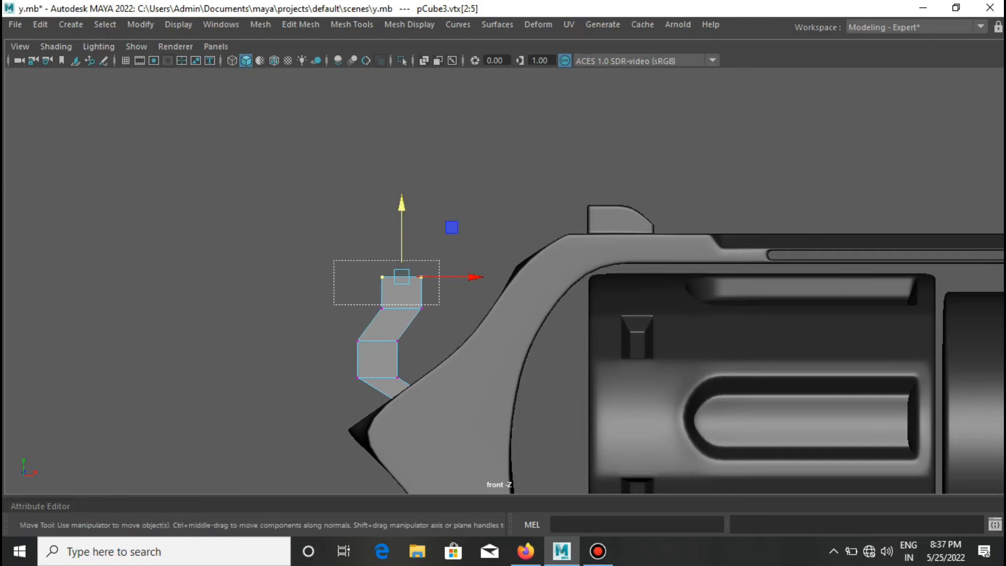
pyautogui.scroll(2, 504, 281)
# Extrude the front and rear faces of the hammer's upper block outward to form a T-shaped head
pyautogui.keyDown('alt'); pyautogui.moveTo(419, 239); pyautogui.dragTo(432, 194); pyautogui.keyUp('alt')
pyautogui.press('space')
pyautogui.keyDown('alt'); pyautogui.moveTo(432, 194); pyautogui.dragTo(335, 184); pyautogui.keyUp('alt')
pyautogui.scroll(3, 314, 173)
pyautogui.moveTo(274, 143); pyautogui.dragTo(274, 185, button='right')
pyautogui.keyDown('shift'); pyautogui.moveTo(223, 240); pyautogui.dragTo(273, 197); pyautogui.keyUp('shift')
pyautogui.click(224, 210)
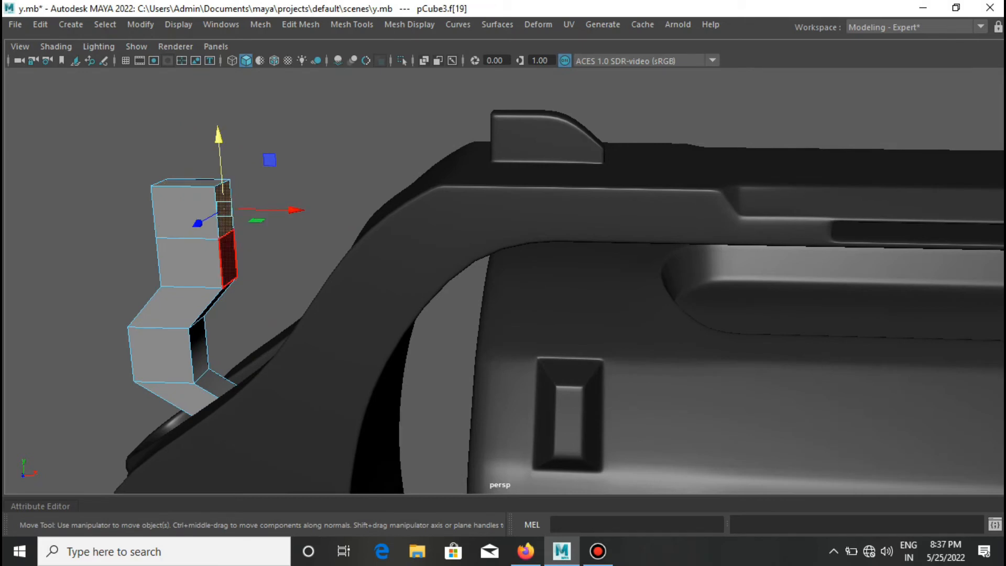
pyautogui.keyDown('alt'); pyautogui.moveTo(262, 236); pyautogui.dragTo(338, 247); pyautogui.keyUp('alt')
pyautogui.keyDown('shift'); pyautogui.click(286, 270); pyautogui.keyUp('shift')
pyautogui.keyDown('shift'); pyautogui.click(288, 335); pyautogui.keyUp('shift')
pyautogui.hotkey('ctrl', 'e')
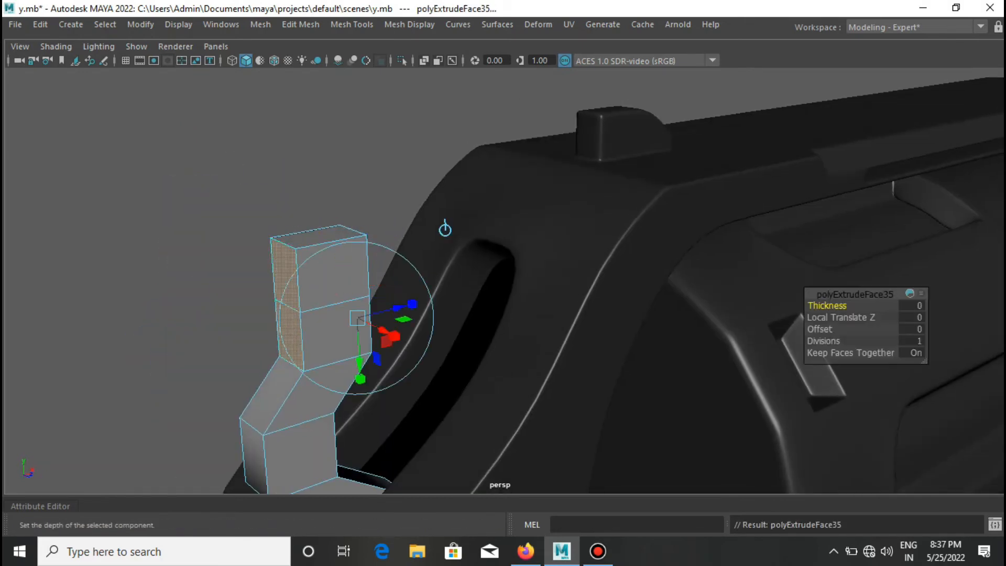
pyautogui.moveTo(338, 270); pyautogui.dragTo(390, 270, button='middle')
# In the front view, taper the hammer head's rear extension by raising its lower end vertices and lowering the upper ones
pyautogui.press('space')
pyautogui.moveTo(545, 283); pyautogui.dragTo(545, 325)
pyautogui.scroll(2, 424, 254)
pyautogui.click(419, 255)
pyautogui.moveTo(423, 161); pyautogui.dragTo(367, 162, button='right')
pyautogui.moveTo(173, 307); pyautogui.dragTo(212, 346)
pyautogui.press('w')
pyautogui.moveTo(205, 265); pyautogui.dragTo(205, 254)
pyautogui.moveTo(167, 207); pyautogui.dragTo(230, 241)
pyautogui.moveTo(205, 157); pyautogui.dragTo(205, 188)
# Move the hammer head's rear end vertices and the rear vertices where the head meets the neck backward
pyautogui.moveTo(164, 223); pyautogui.dragTo(225, 341)
pyautogui.moveTo(277, 285); pyautogui.dragTo(263, 284)
pyautogui.moveTo(356, 337); pyautogui.dragTo(333, 337)
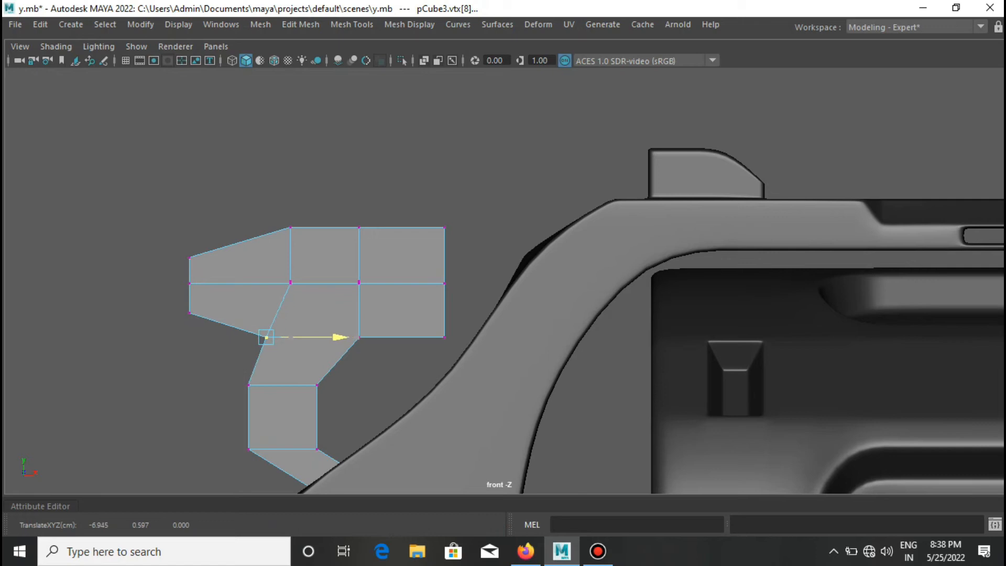
# Lower the upper and middle end vertices of the hammer head's front extension so its top slopes toward the frame
pyautogui.moveTo(267, 210); pyautogui.dragTo(467, 241)
pyautogui.moveTo(368, 160); pyautogui.dragTo(476, 298)
pyautogui.moveTo(444, 192); pyautogui.dragTo(444, 223)
pyautogui.moveTo(411, 247); pyautogui.dragTo(454, 287)
pyautogui.moveTo(444, 204); pyautogui.dragTo(445, 210)
# Lower the hammer's whole head slightly and shift the upper neck vertex row backward
pyautogui.moveTo(596, 230); pyautogui.dragTo(150, 363)
pyautogui.moveTo(317, 223); pyautogui.dragTo(316, 238)
pyautogui.scroll(-5, 504, 281)
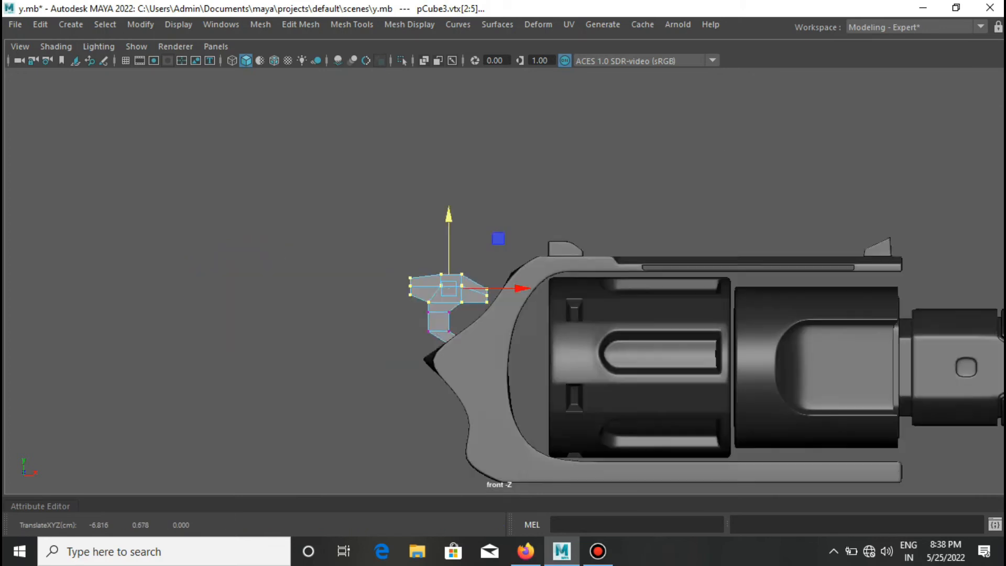
pyautogui.scroll(5, 506, 284)
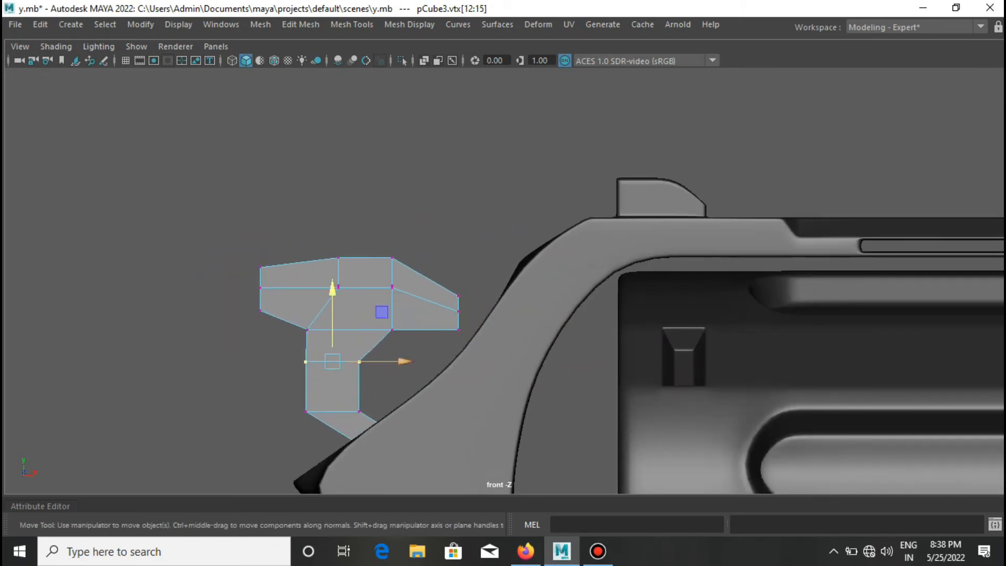
pyautogui.moveTo(401, 361); pyautogui.dragTo(392, 361)
# Insert vertical edge loops near the ends and through the hammer head, plus lengthwise loops across the hammer's thickness
pyautogui.click(286, 265)
pyautogui.click(285, 287)
pyautogui.click(275, 317)
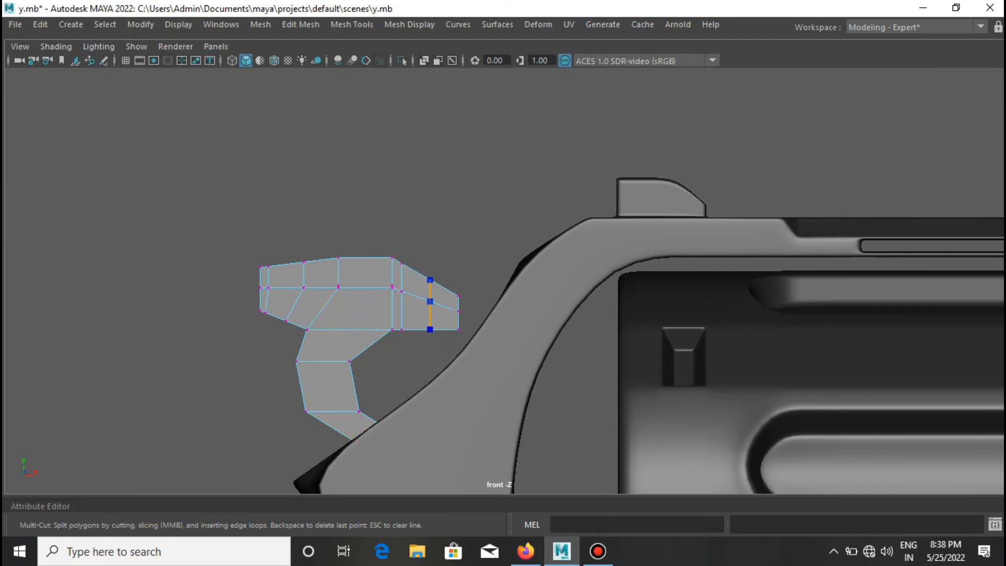
pyautogui.keyDown('alt'); pyautogui.moveTo(356, 304); pyautogui.dragTo(366, 299, button='middle'); pyautogui.keyUp('alt')
pyautogui.press('space')
pyautogui.moveTo(366, 298); pyautogui.dragTo(366, 266)
pyautogui.keyDown('alt'); pyautogui.moveTo(366, 265); pyautogui.dragTo(553, 278); pyautogui.keyUp('alt')
pyautogui.keyDown('ctrl'); pyautogui.middleClick(514, 313); pyautogui.keyUp('ctrl')
pyautogui.keyDown('ctrl'); pyautogui.middleClick(525, 314); pyautogui.keyUp('ctrl')
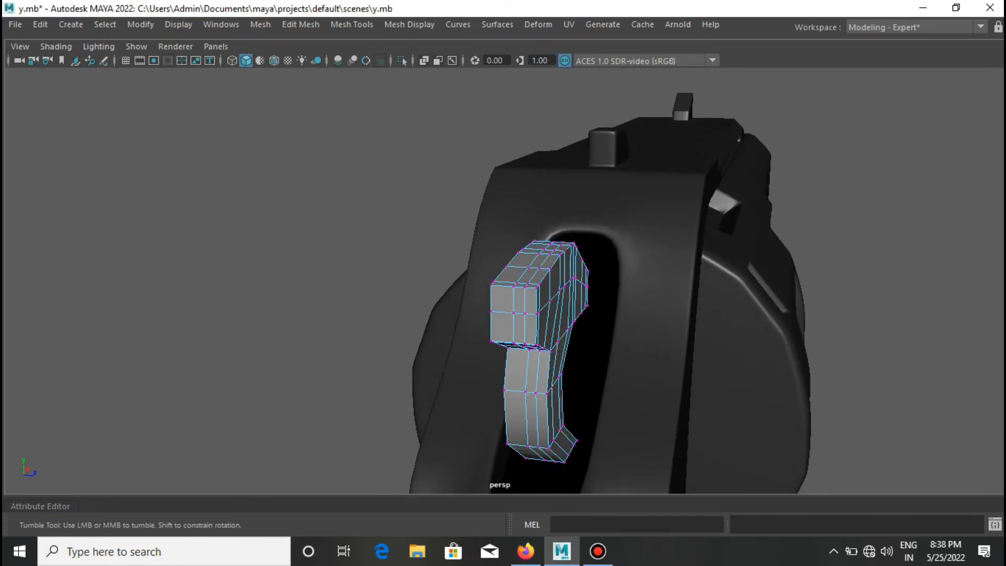
# Preview the hammer smoothed in object mode and examine its shape against the frame from several angles
pyautogui.press('3')
pyautogui.keyDown('alt'); pyautogui.moveTo(534, 284); pyautogui.dragTo(383, 281); pyautogui.keyUp('alt')
pyautogui.scroll(3, 353, 265)
pyautogui.moveTo(340, 283); pyautogui.dragTo(413, 124, button='right')
pyautogui.click(413, 157)
pyautogui.scroll(-4, 413, 210)
pyautogui.keyDown('alt'); pyautogui.moveTo(445, 283); pyautogui.dragTo(369, 294); pyautogui.keyUp('alt')
pyautogui.click(369, 294)
pyautogui.moveTo(369, 304); pyautogui.dragTo(398, 551, button='right')
pyautogui.scroll(4, 503, 281)
pyautogui.keyDown('alt'); pyautogui.moveTo(341, 273); pyautogui.dragTo(448, 309); pyautogui.keyUp('alt')
pyautogui.moveTo(448, 310); pyautogui.dragTo(556, 504, button='right')
pyautogui.click(315, 210)
pyautogui.scroll(3, 367, 283)
pyautogui.keyDown('alt'); pyautogui.moveTo(367, 283); pyautogui.dragTo(387, 283); pyautogui.keyUp('alt')
# Select the outline edges on both sides of the unsmoothed hammer and bevel them with fraction 0.5 and 2 segments
pyautogui.click(309, 252)
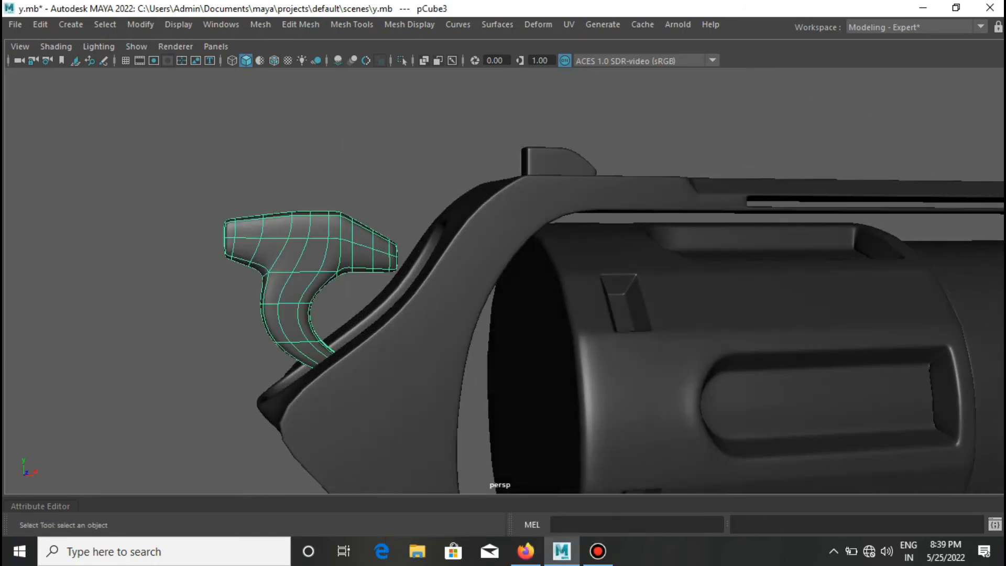
pyautogui.press('1')
pyautogui.press('F10')
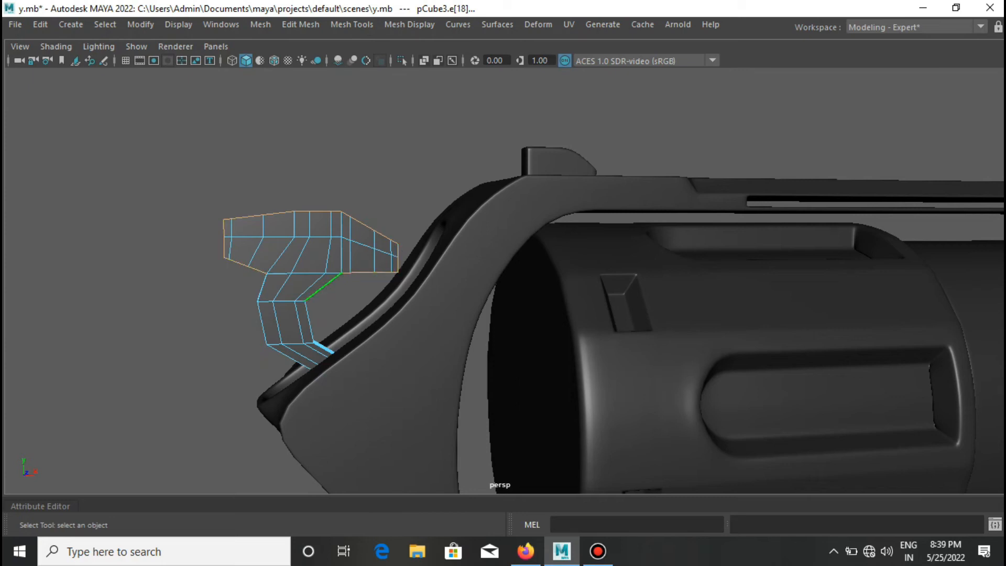
pyautogui.keyDown('alt'); pyautogui.moveTo(366, 283); pyautogui.dragTo(574, 210); pyautogui.keyUp('alt')
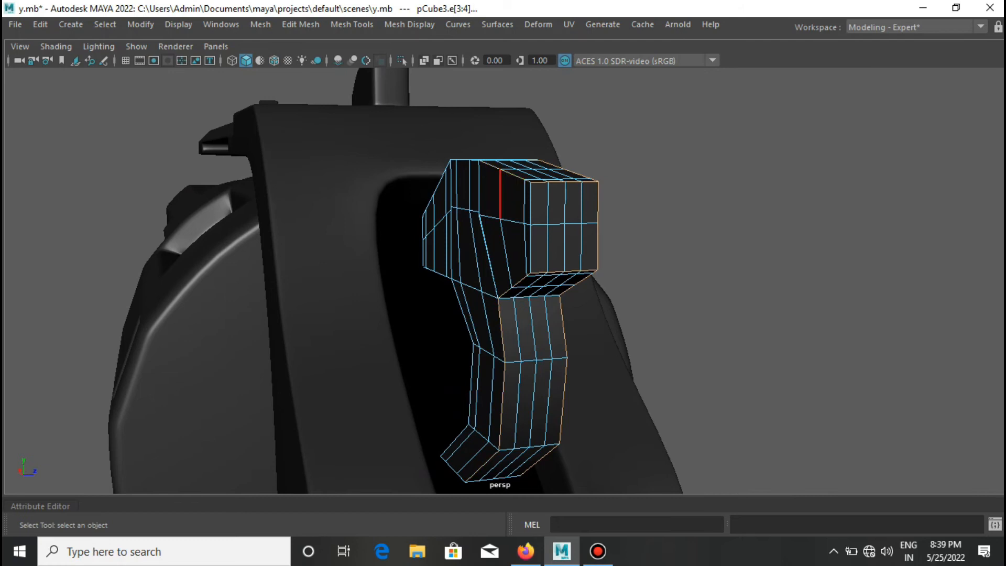
pyautogui.keyDown('alt'); pyautogui.moveTo(503, 283); pyautogui.dragTo(555, 252); pyautogui.keyUp('alt')
pyautogui.scroll(3, 555, 252)
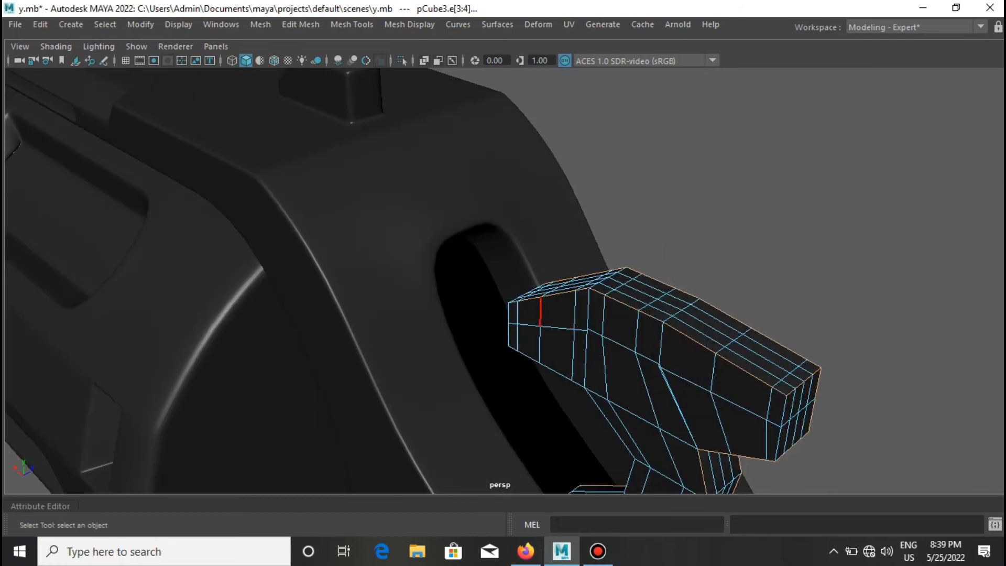
pyautogui.keyDown('alt'); pyautogui.moveTo(518, 314); pyautogui.dragTo(520, 320); pyautogui.keyUp('alt')
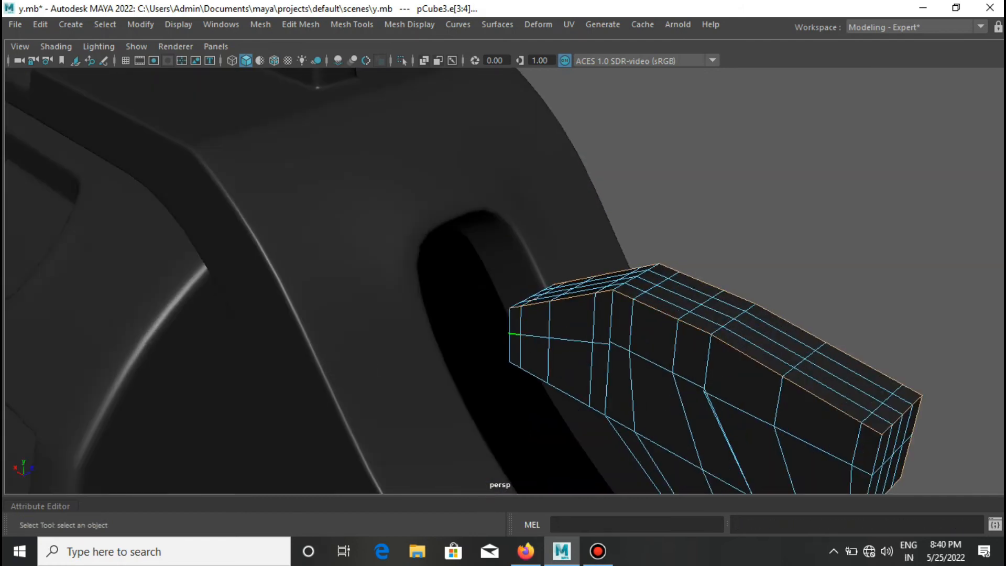
pyautogui.scroll(3, 521, 322)
pyautogui.press('super+space')
pyautogui.hotkey('ctrl', 'z')
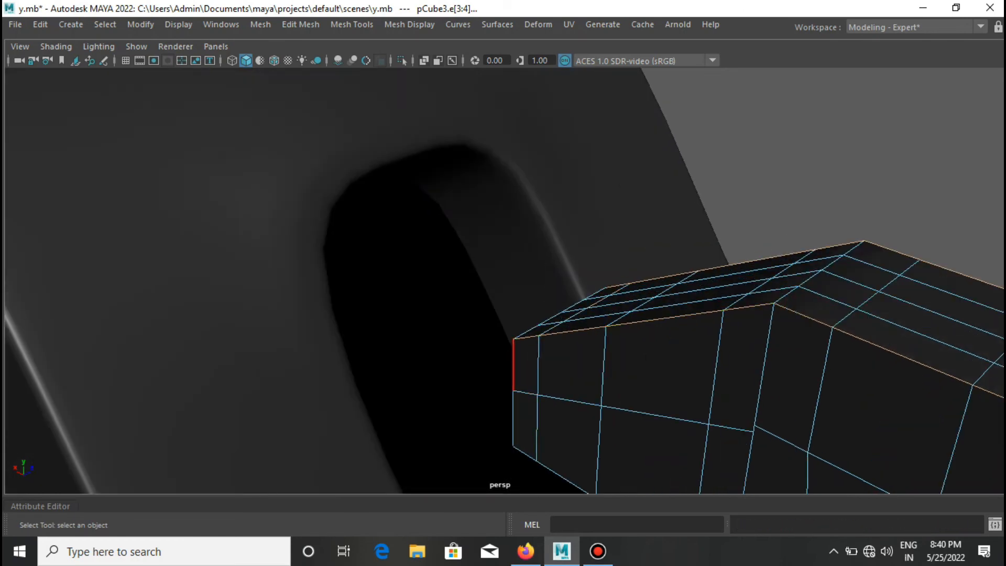
pyautogui.scroll(-3, 525, 332)
pyautogui.keyDown('alt'); pyautogui.moveTo(580, 343); pyautogui.dragTo(562, 157); pyautogui.keyUp('alt')
pyautogui.scroll(-5, 556, 170)
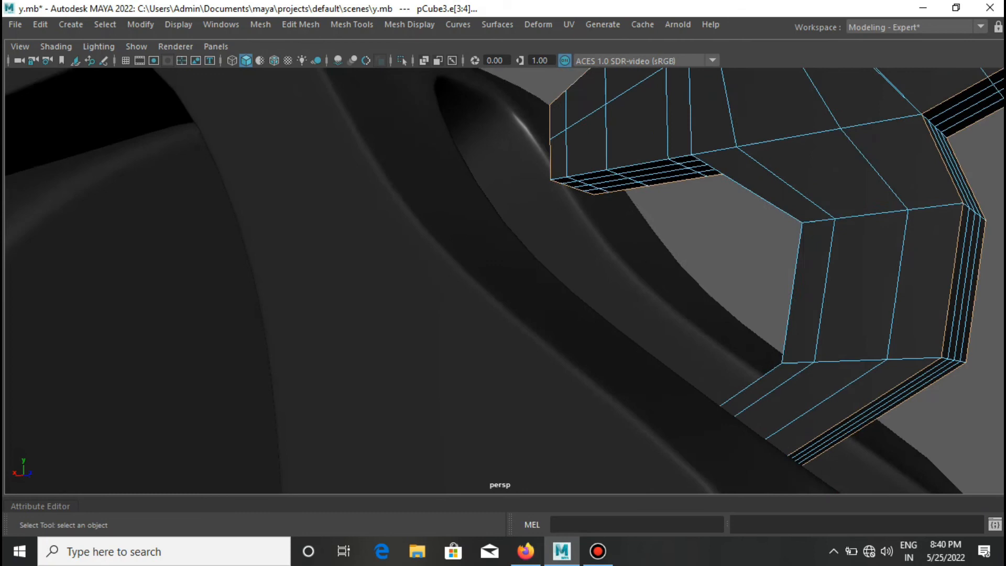
pyautogui.keyDown('shift'); pyautogui.click(703, 216); pyautogui.keyUp('shift')
pyautogui.hotkey('ctrl', 'b')
pyautogui.scroll(-5, 504, 280)
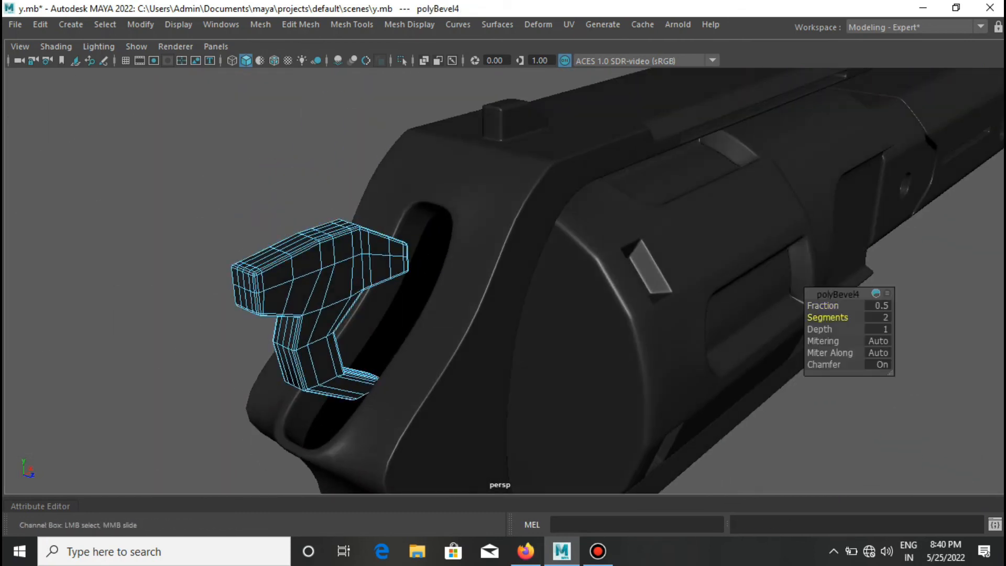
# Display the beveled hammer smoothed, return to object mode and deselect it
pyautogui.press('3')
pyautogui.moveTo(422, 148); pyautogui.dragTo(485, 124, button='right')
pyautogui.click(346, 158)
pyautogui.keyDown('alt'); pyautogui.moveTo(346, 157); pyautogui.dragTo(242, 158); pyautogui.keyUp('alt')
pyautogui.keyDown('alt'); pyautogui.moveTo(241, 158); pyautogui.dragTo(220, 158, button='right'); pyautogui.keyUp('alt')
pyautogui.keyDown('alt'); pyautogui.moveTo(221, 157); pyautogui.dragTo(110, 89, button='middle'); pyautogui.keyUp('alt')
pyautogui.moveTo(110, 89)
pyautogui.keyDown('alt'); pyautogui.mouseDown()
pyautogui.moveTo(121, 92)
pyautogui.moveTo(105, 81)
pyautogui.mouseUp(); pyautogui.keyUp('alt')
pyautogui.scroll(2, 418, 234)
pyautogui.scroll(3, 503, 281)
# Extrude the central inner faces of the frame's rear wall forward along X toward the cylinder
pyautogui.click(314, 264)
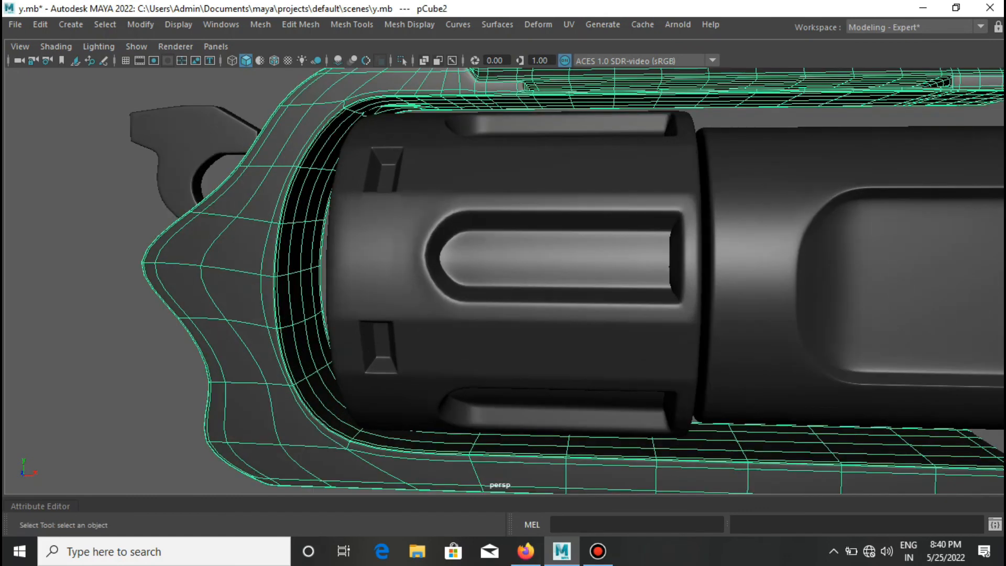
pyautogui.scroll(3, 325, 236)
pyautogui.moveTo(226, 144); pyautogui.dragTo(226, 186, button='right')
pyautogui.keyDown('alt'); pyautogui.moveTo(262, 262); pyautogui.dragTo(264, 188); pyautogui.keyUp('alt')
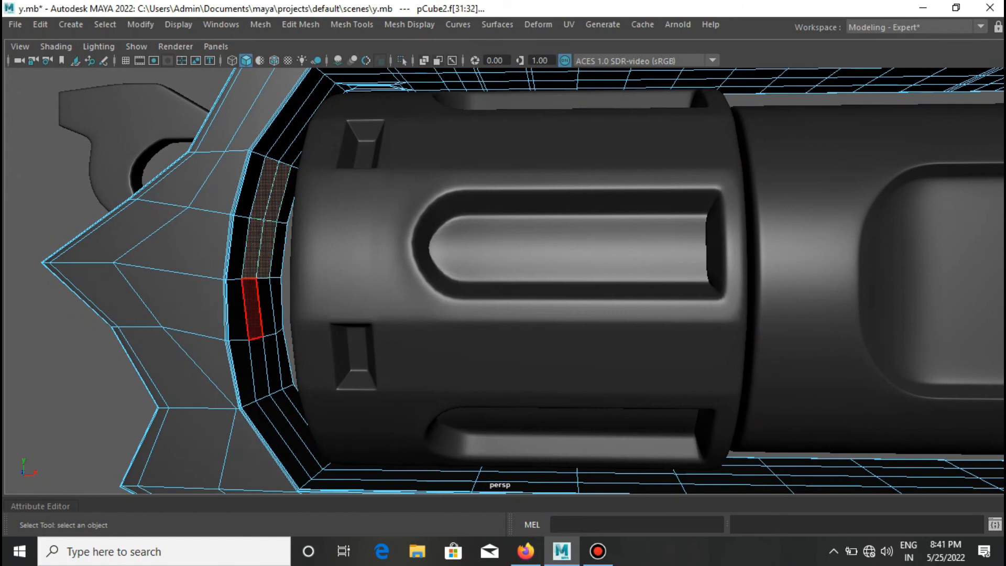
pyautogui.keyDown('shift'); pyautogui.click(273, 364); pyautogui.keyUp('shift')
pyautogui.scroll(-2, 296, 249)
pyautogui.press('w')
pyautogui.keyDown('alt'); pyautogui.moveTo(297, 249); pyautogui.dragTo(280, 275); pyautogui.keyUp('alt')
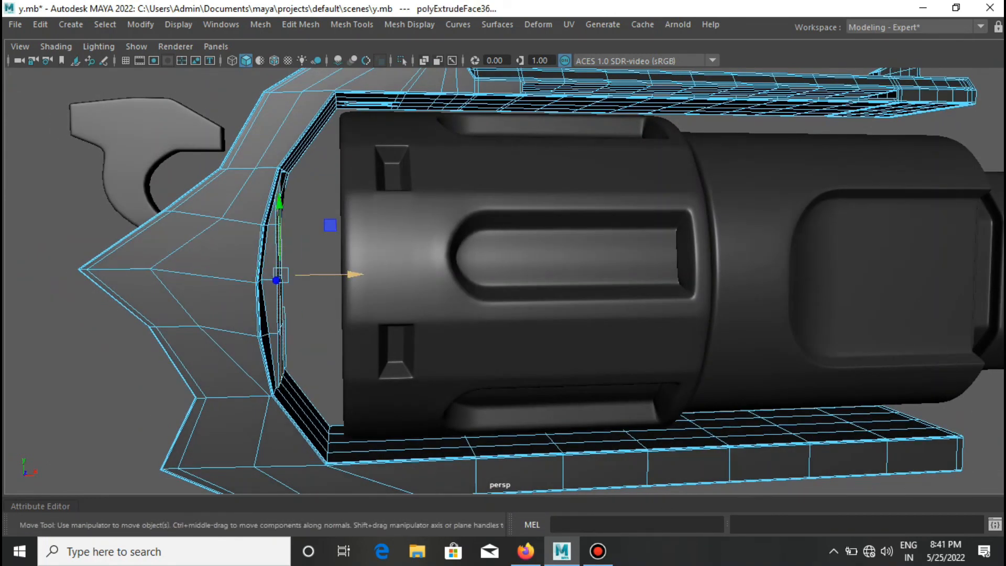
pyautogui.moveTo(352, 274); pyautogui.dragTo(385, 274)
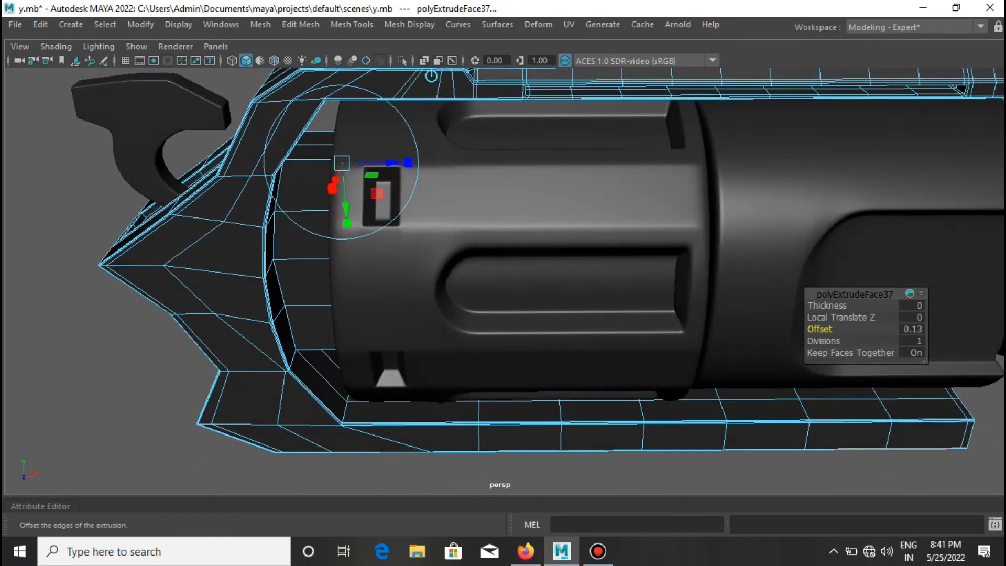
# In wireframe display, flatten the extruded faces by scaling them to 0 along X just behind the cylinder
pyautogui.scroll(3, 366, 220)
pyautogui.press('4')
pyautogui.keyDown('alt'); pyautogui.moveTo(481, 121); pyautogui.dragTo(351, 111); pyautogui.keyUp('alt')
pyautogui.press('w')
pyautogui.keyDown('shift'); pyautogui.moveTo(455, 323); pyautogui.dragTo(413, 314); pyautogui.keyUp('shift')
pyautogui.press('r')
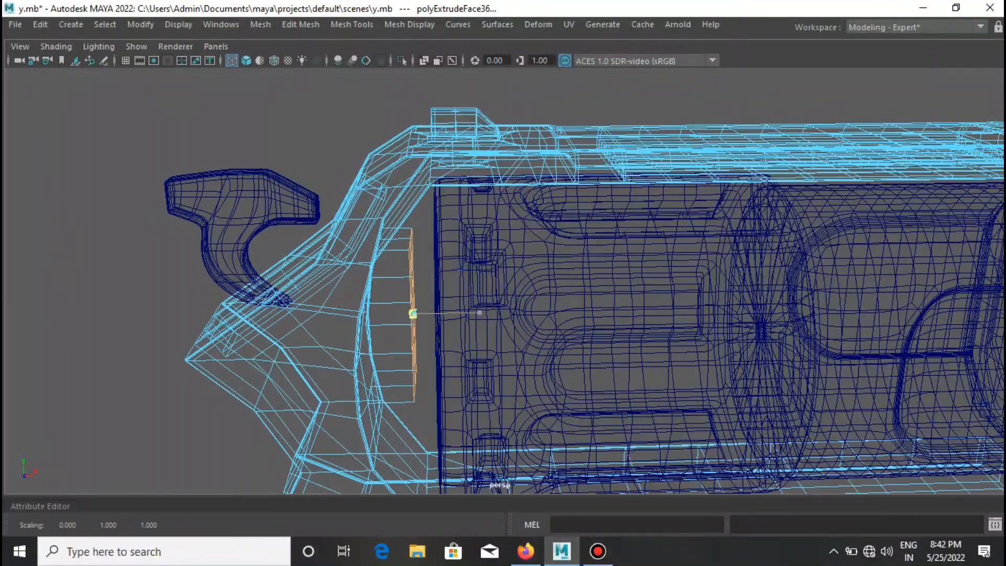
# Inset the flattened faces with an offset of 0.06, add a supporting edge loop around the raised block and smooth the frame
pyautogui.keyDown('alt'); pyautogui.moveTo(502, 313); pyautogui.dragTo(435, 307); pyautogui.keyUp('alt')
pyautogui.hotkey('ctrl', 'e')
pyautogui.click(820, 329)
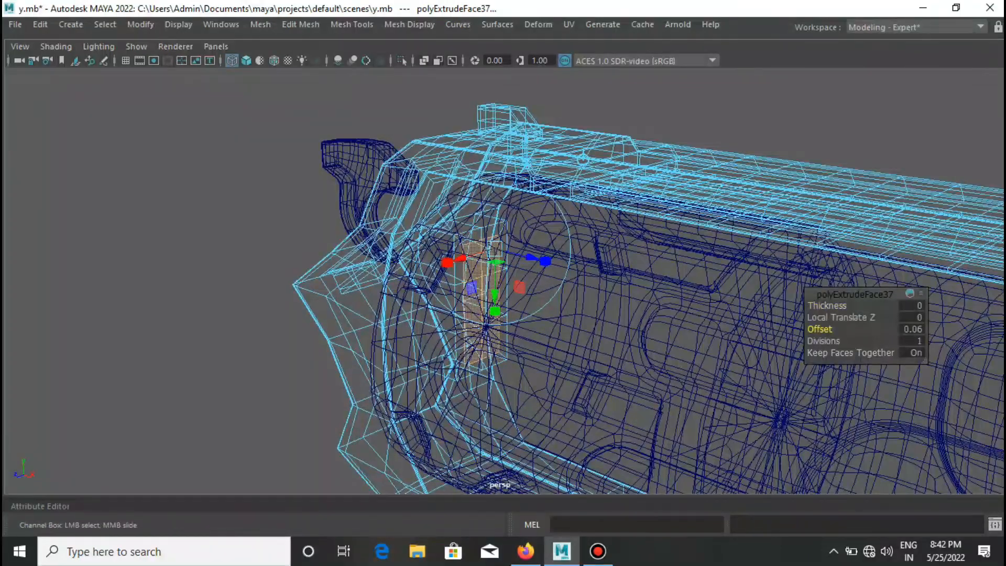
pyautogui.hotkey('ctrl', 'shift', 'x')
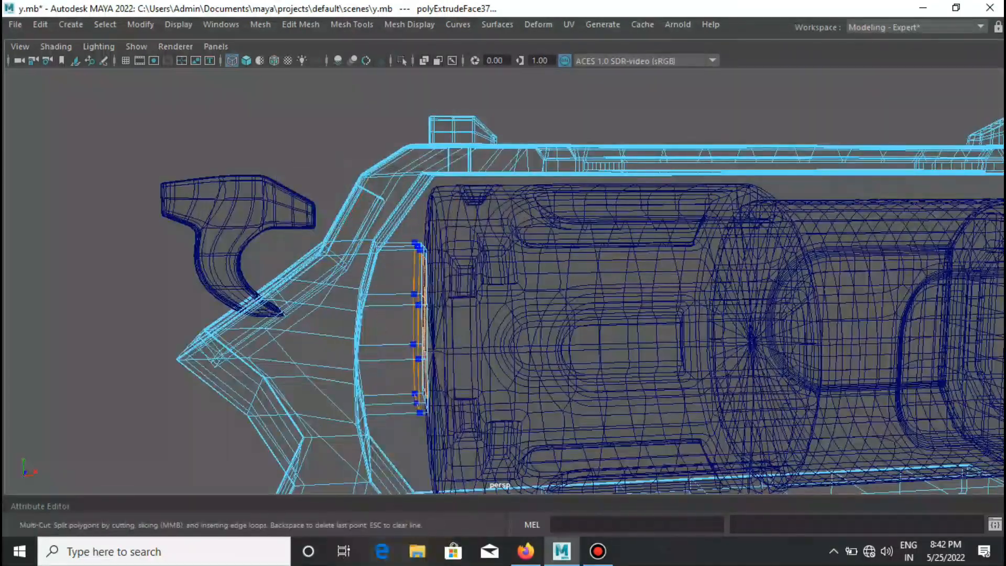
pyautogui.press('q')
pyautogui.press('3')
pyautogui.scroll(-2, 418, 252)
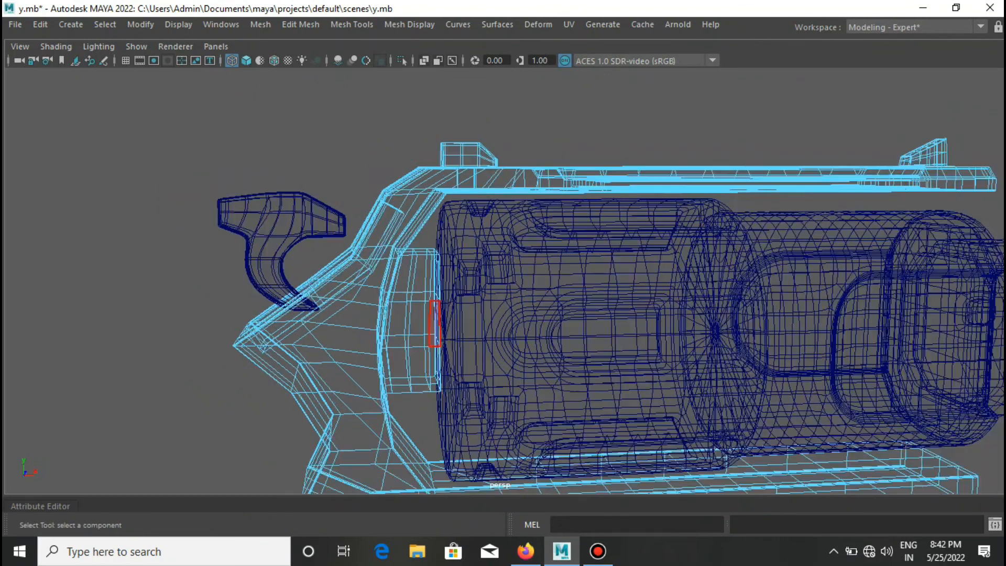